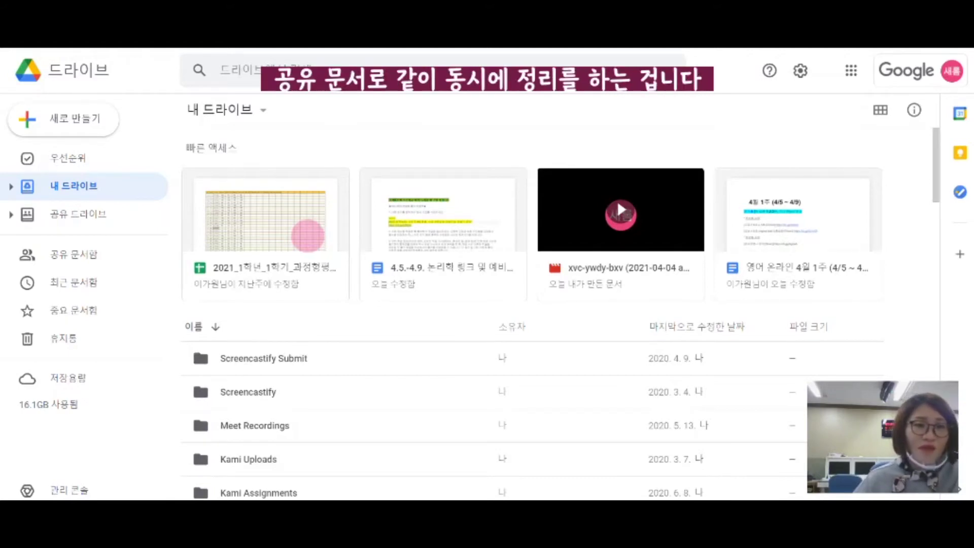
Step: Open the 2021_1학년_1학기 vocabulary score spreadsheet from Quick access
click(307, 235)
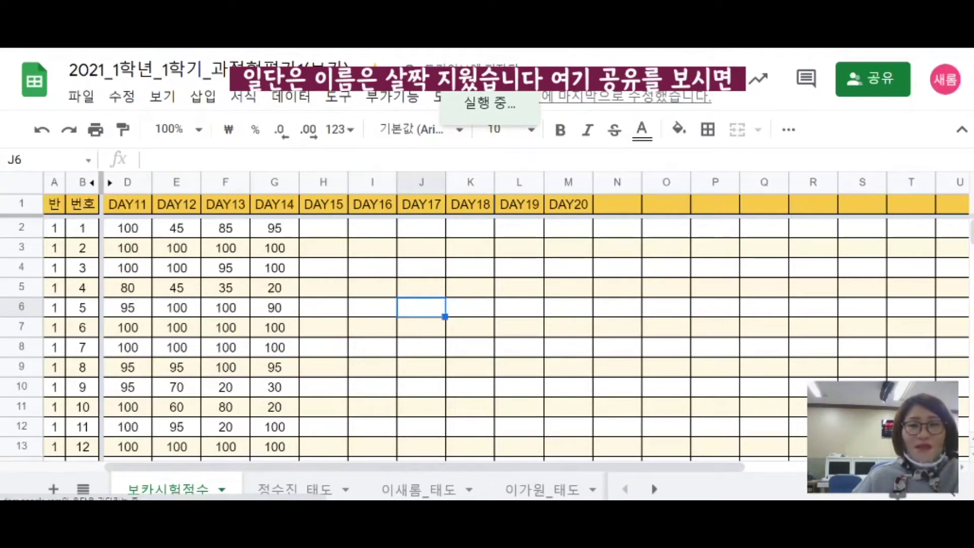
Step: Review the spreadsheet's sharing (two teacher editors, restricted link), then bring up the File menu
click(871, 71)
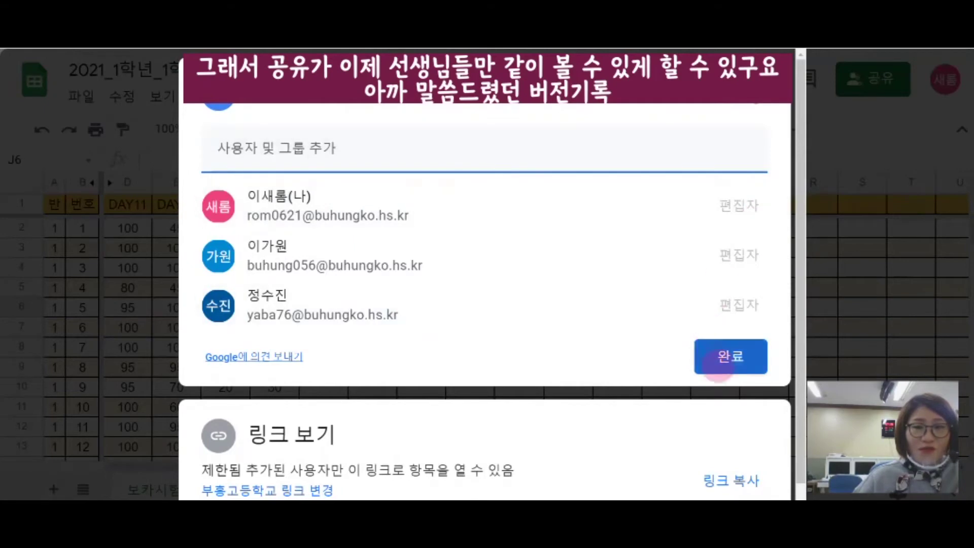
click(724, 355)
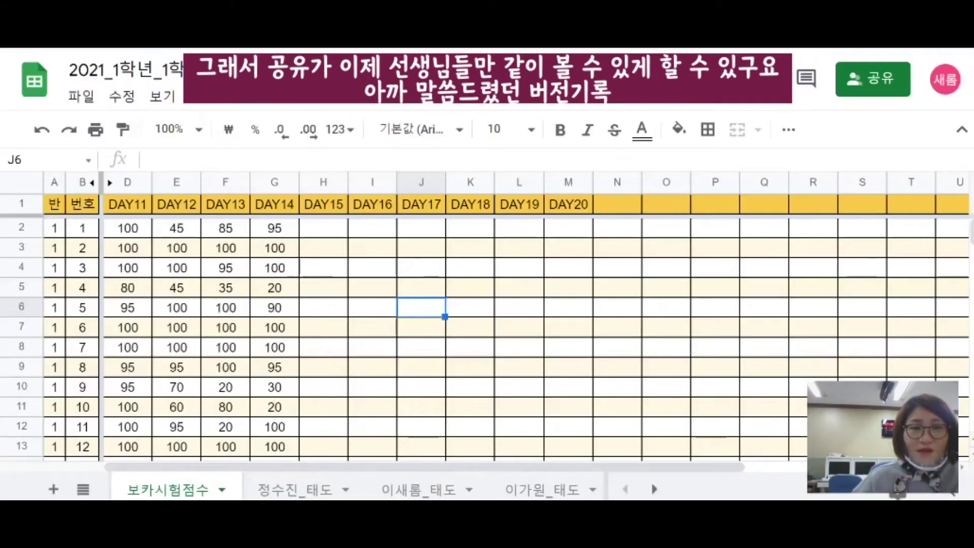
click(81, 94)
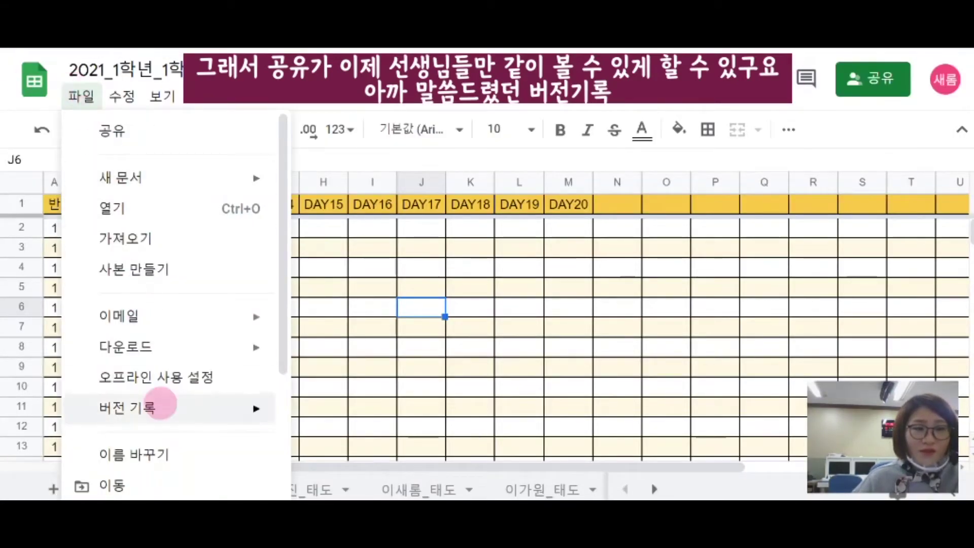
mouse_move(160, 403)
click(355, 436)
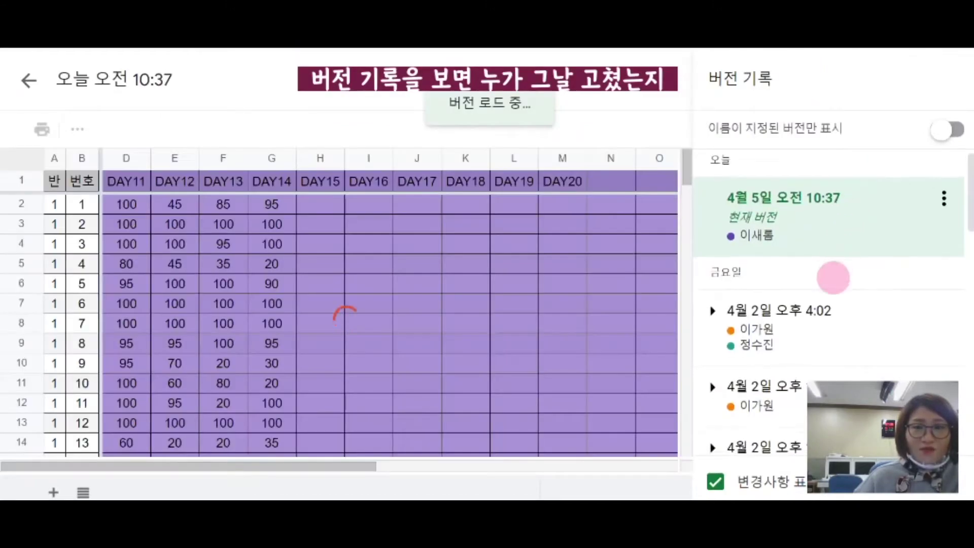
scroll(833, 275, down, 10)
scroll(832, 281, down, 7)
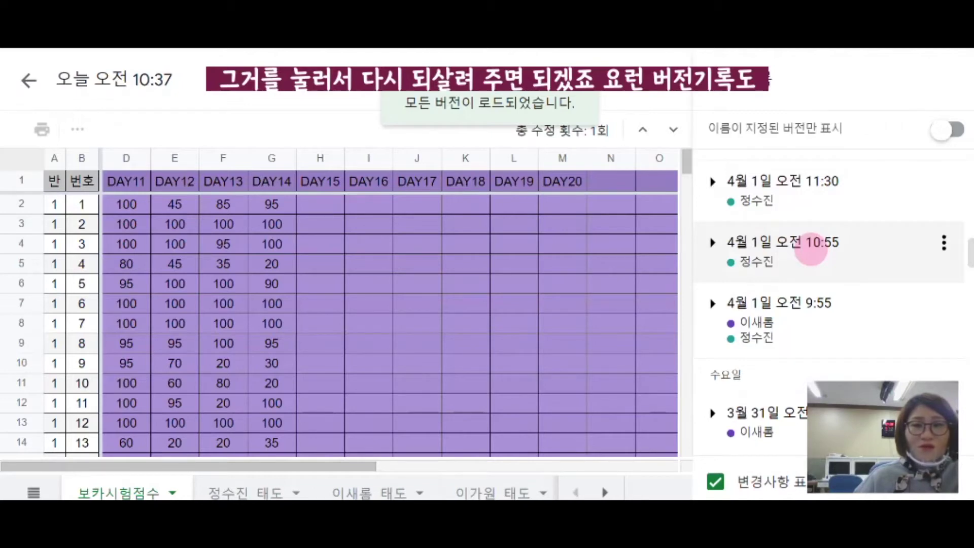
click(30, 80)
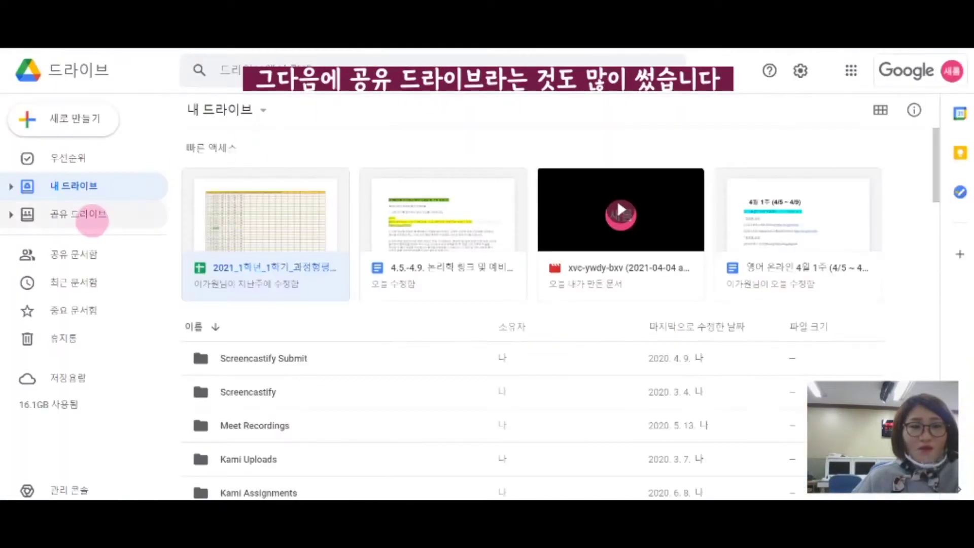
Step: Browse the 2021 [1학년 영어팀] shared drive's files, then return to My Drive
click(92, 218)
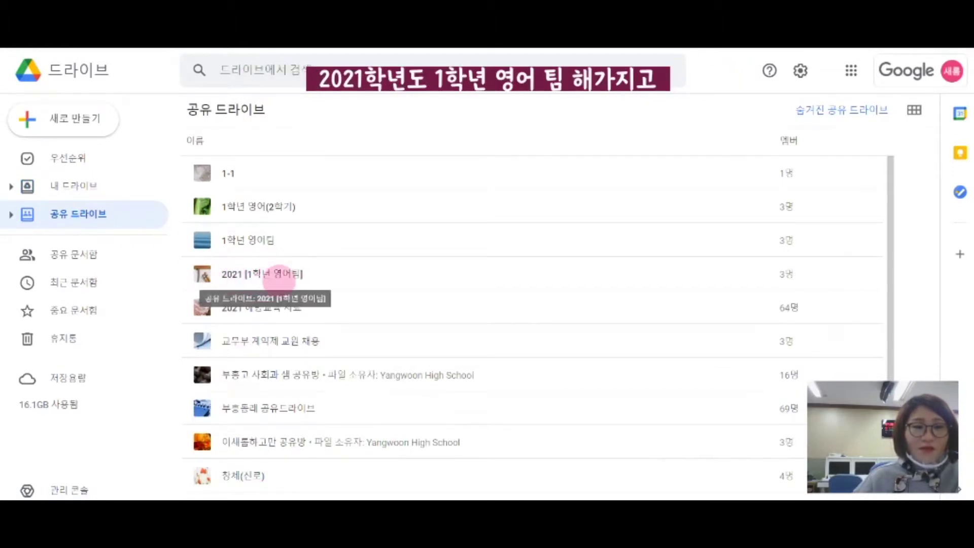
click(281, 278)
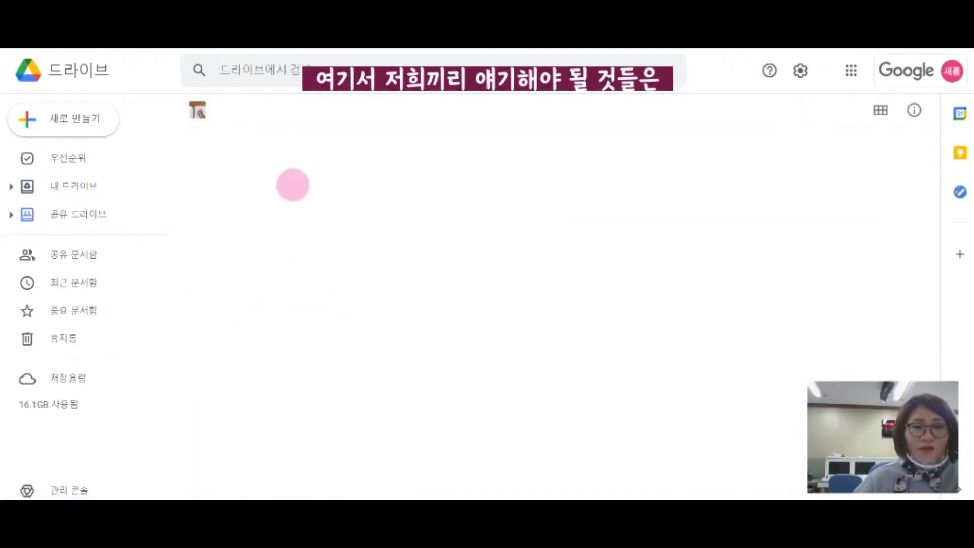
scroll(321, 276, down, 6)
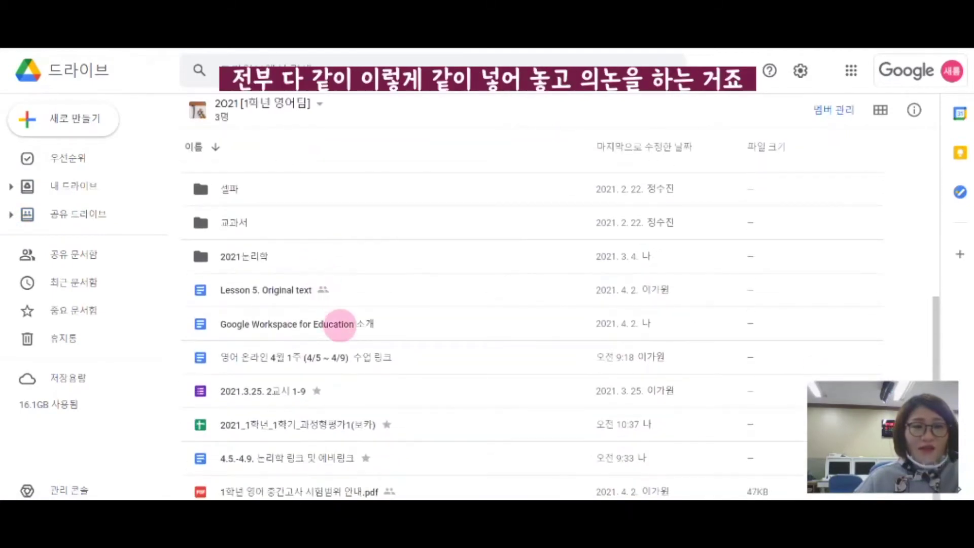
scroll(338, 326, up, 4)
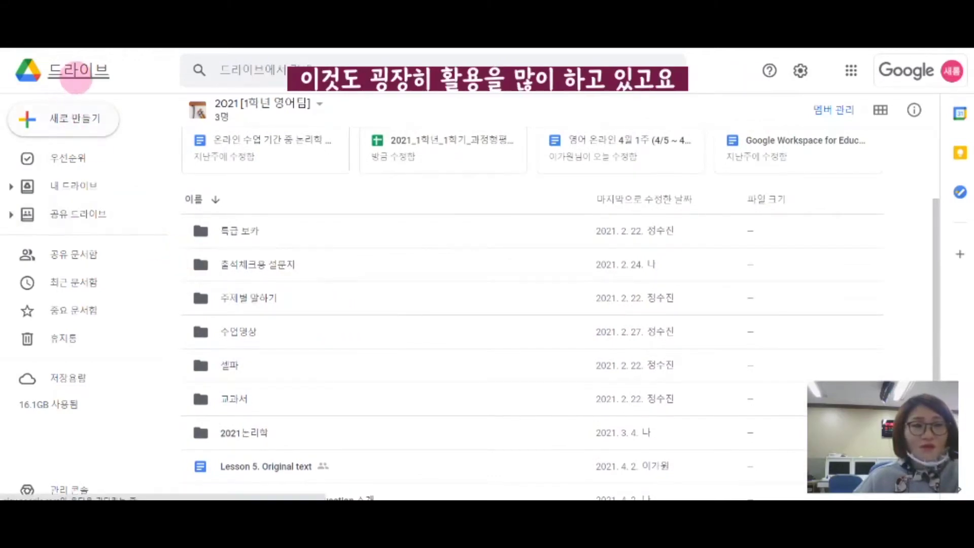
click(77, 77)
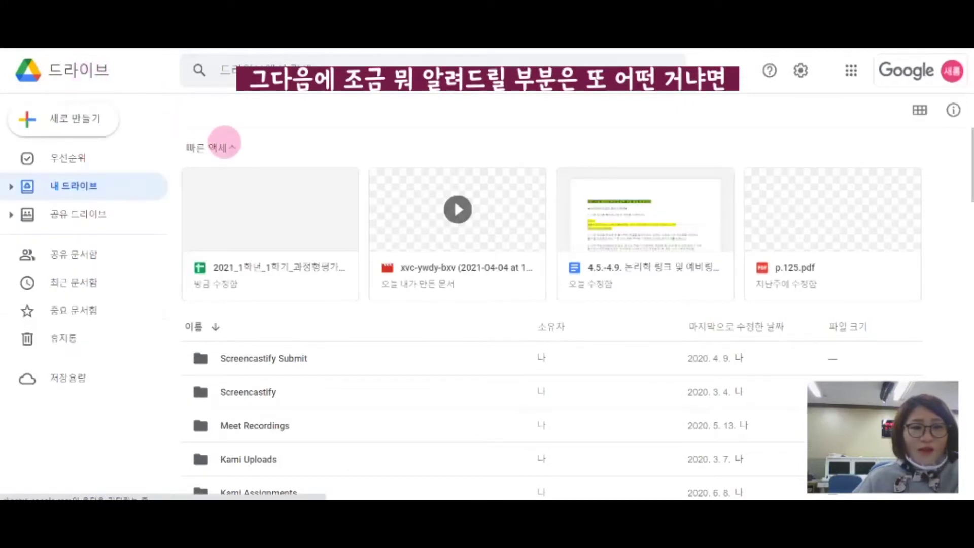
Step: Create a blank Google Docs document from the New menu
click(66, 119)
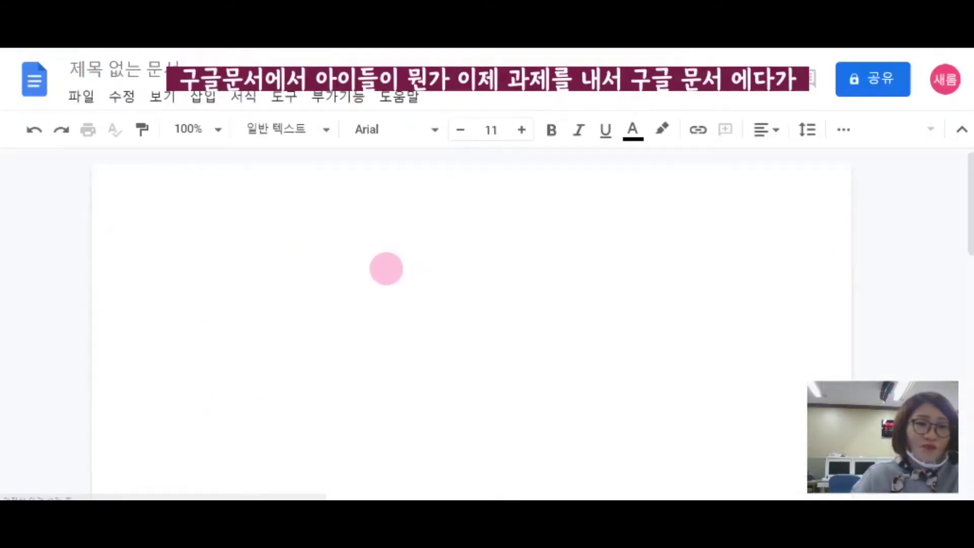
Step: Type sample text 'dkjslkdj', switch to Suggesting mode, and suggest deleting the whole line
text(dkjslkdjldksjfl)
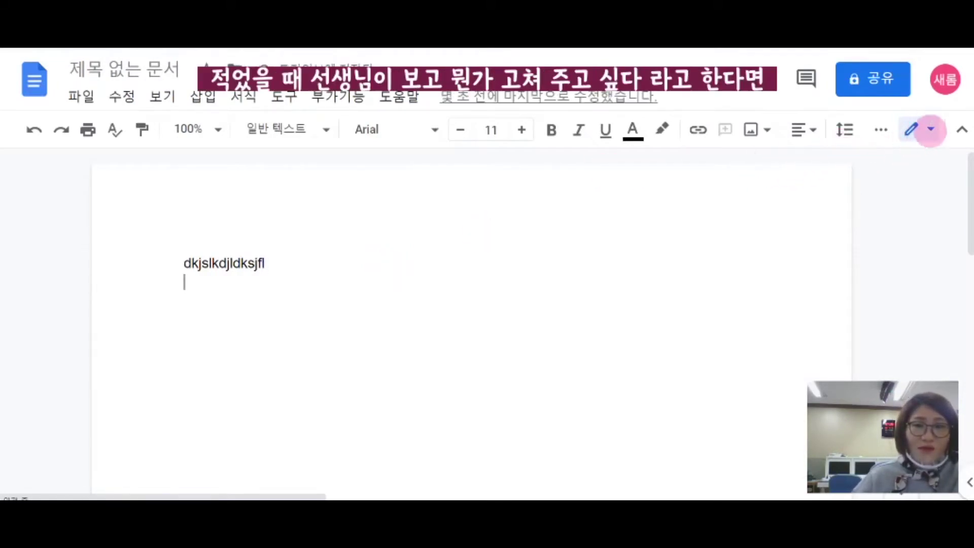
click(931, 129)
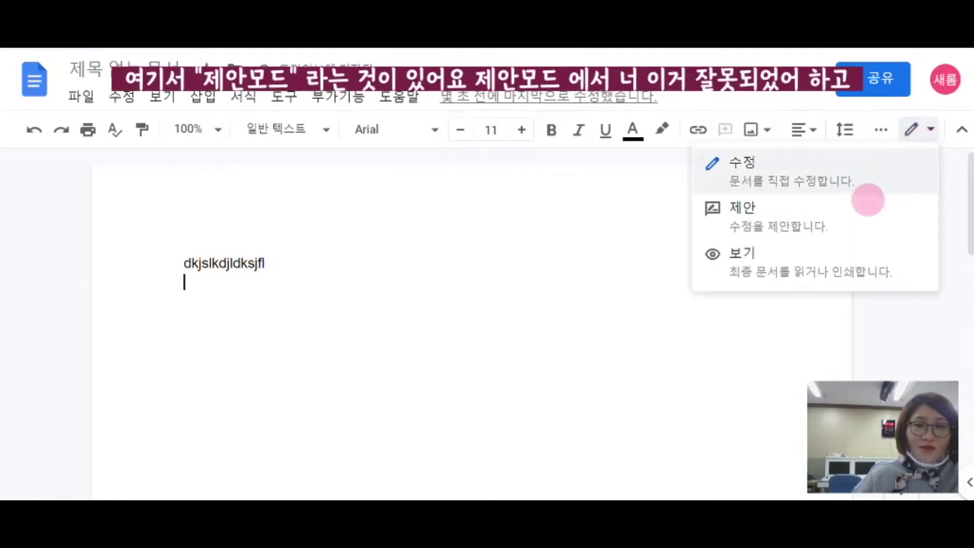
click(848, 219)
click(274, 270)
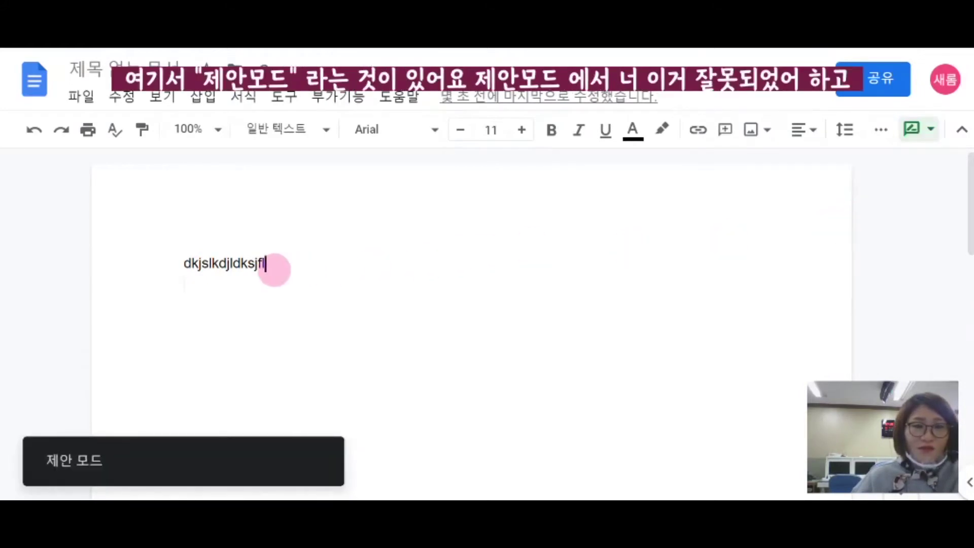
key(BackSpace)
key(BackSpace)
key(BackSpace)
key(BackSpace)
key(BackSpace)
key(BackSpace)
key(BackSpace)
key(BackSpace)
key(BackSpace)
key(BackSpace)
key(BackSpace)
key(BackSpace)
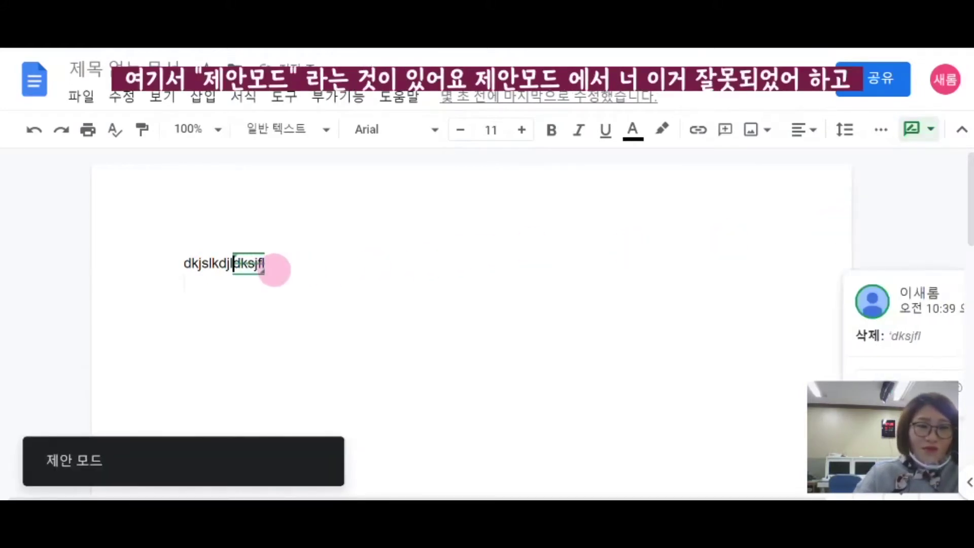
key(BackSpace)
key(BackSpace)
key(BackSpace)
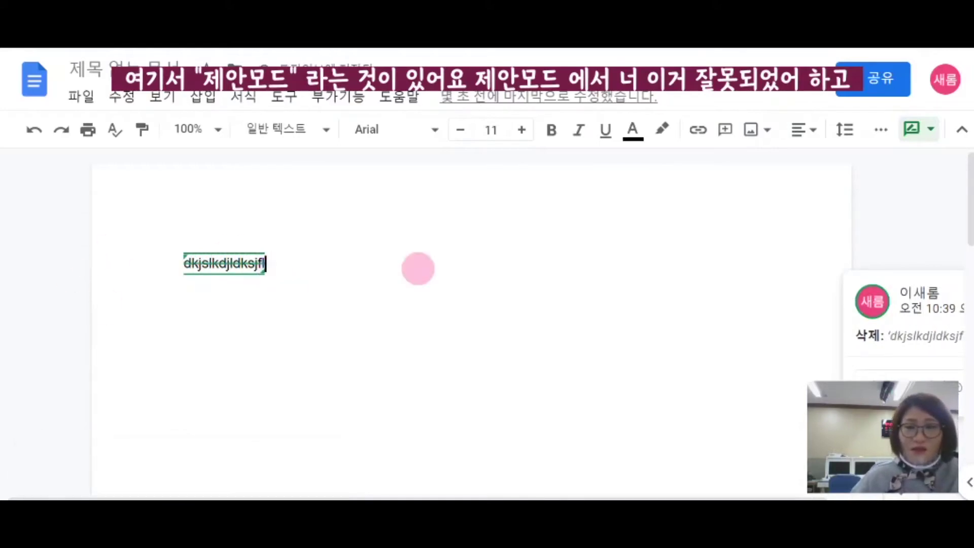
click(908, 294)
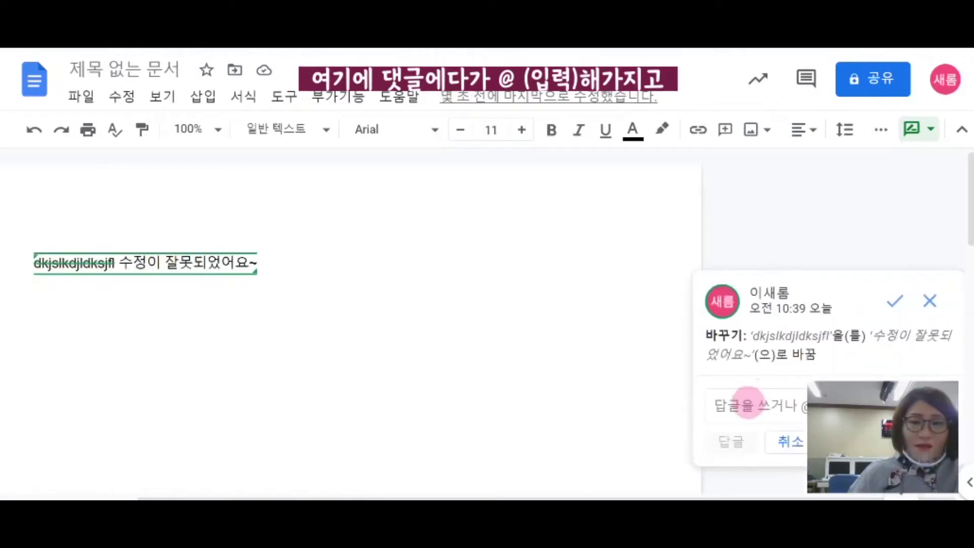
Step: Post a reply about the spelling mistake on the suggestion card, abandoning an @ mention
click(748, 405)
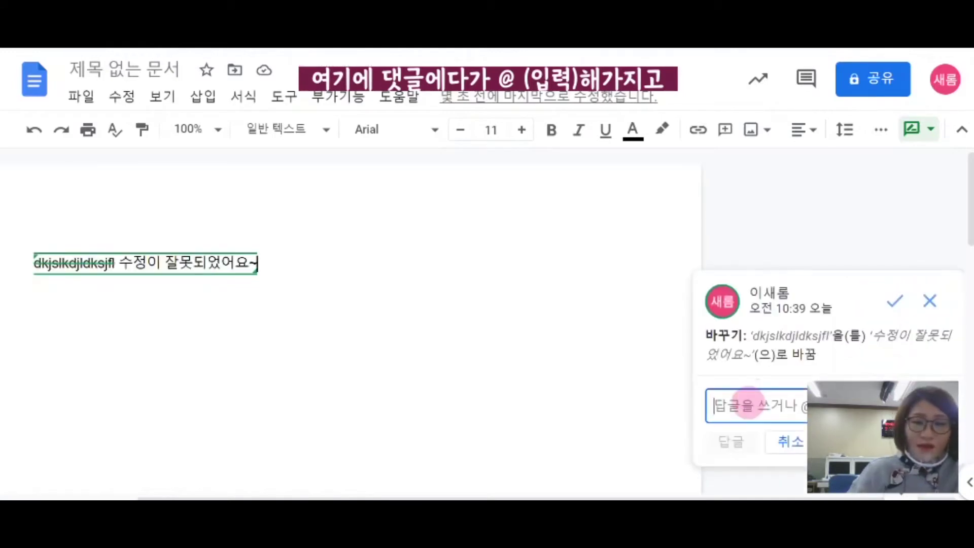
text(@)
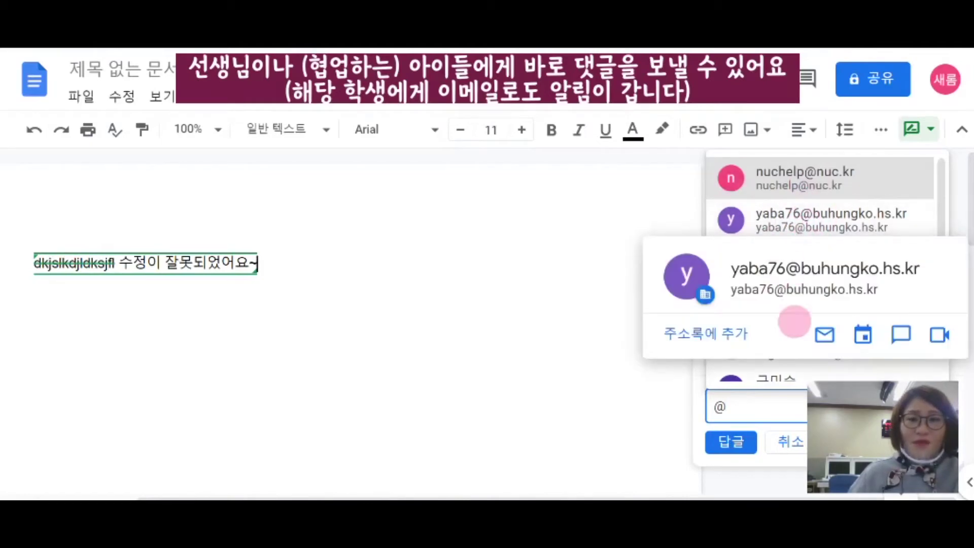
click(761, 413)
click(788, 441)
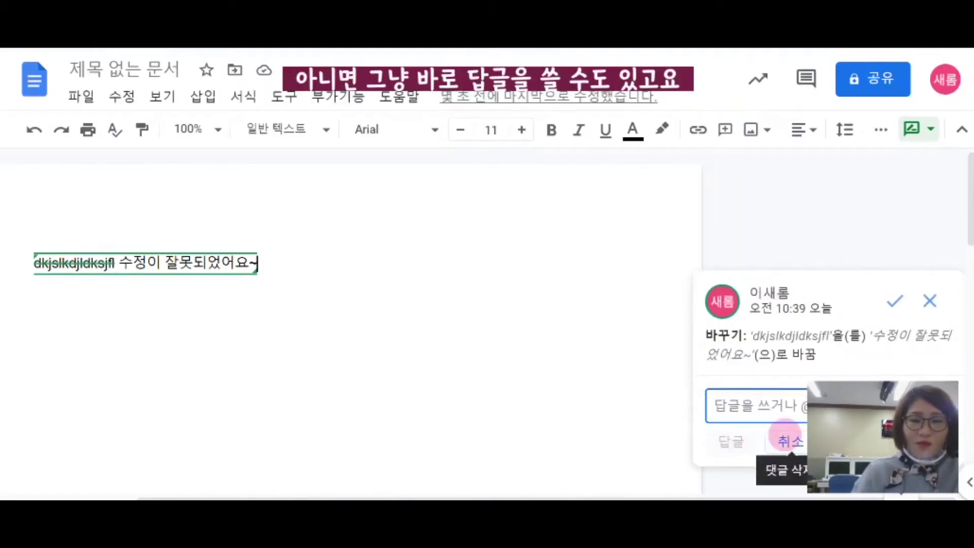
text(의)
key(BackSpace)
text(스펠ㄹ)
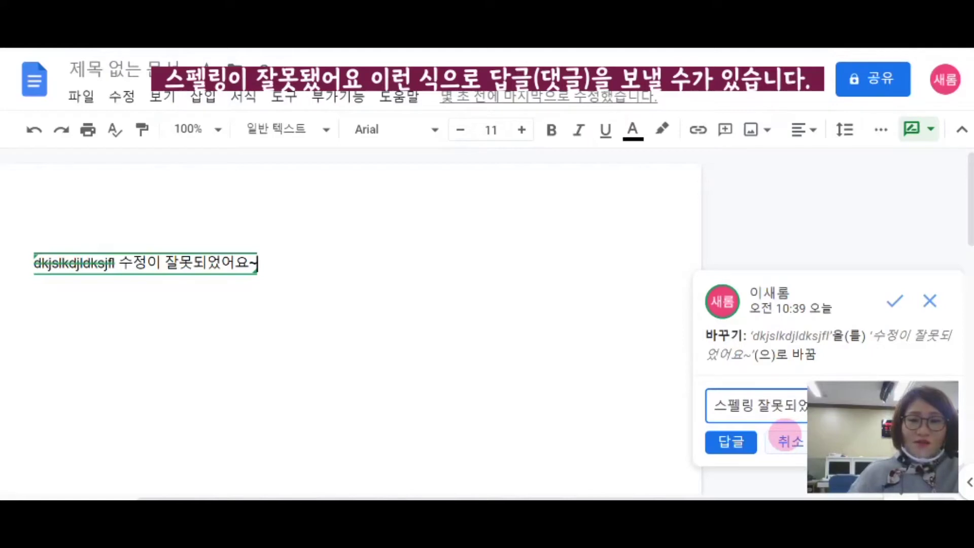
click(733, 441)
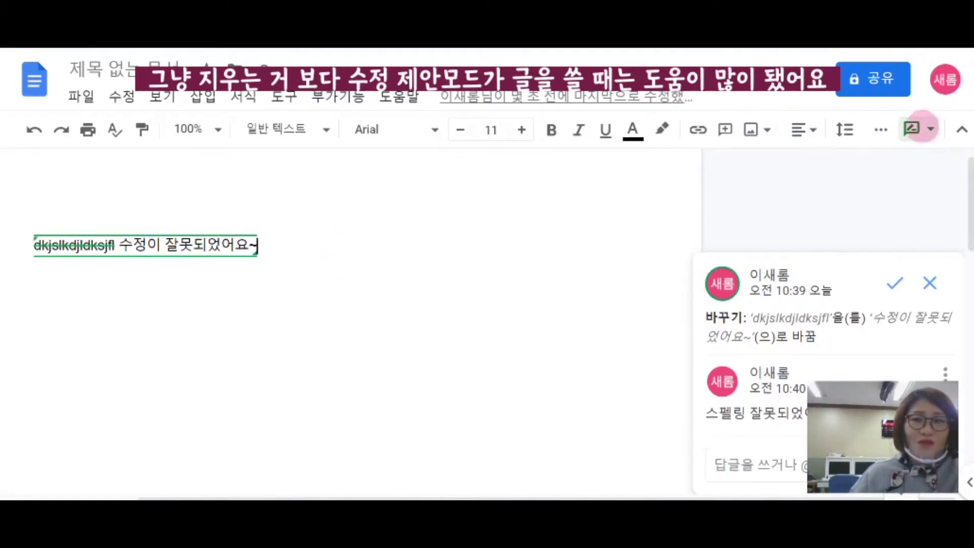
Step: Switch the document to 수정 (Editing) mode and type a new line directly
click(931, 129)
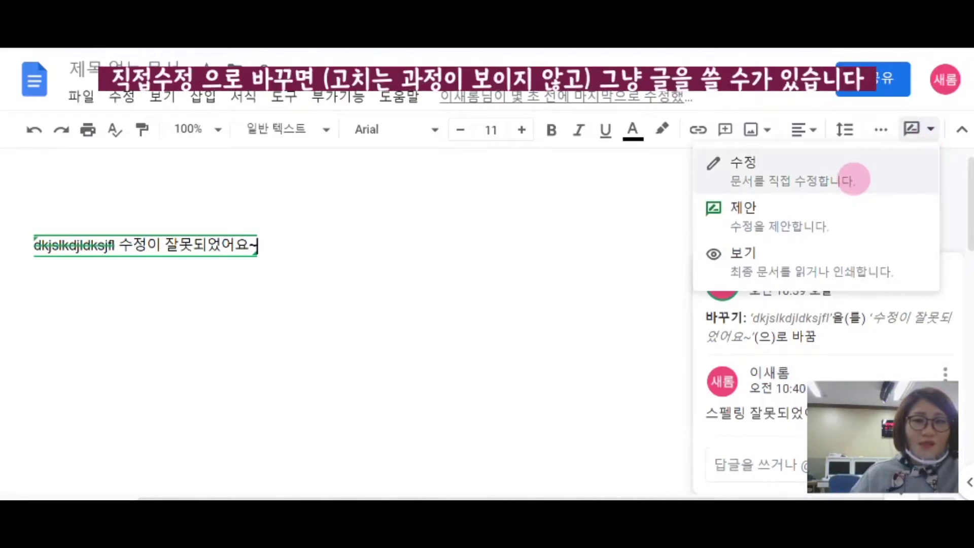
click(854, 180)
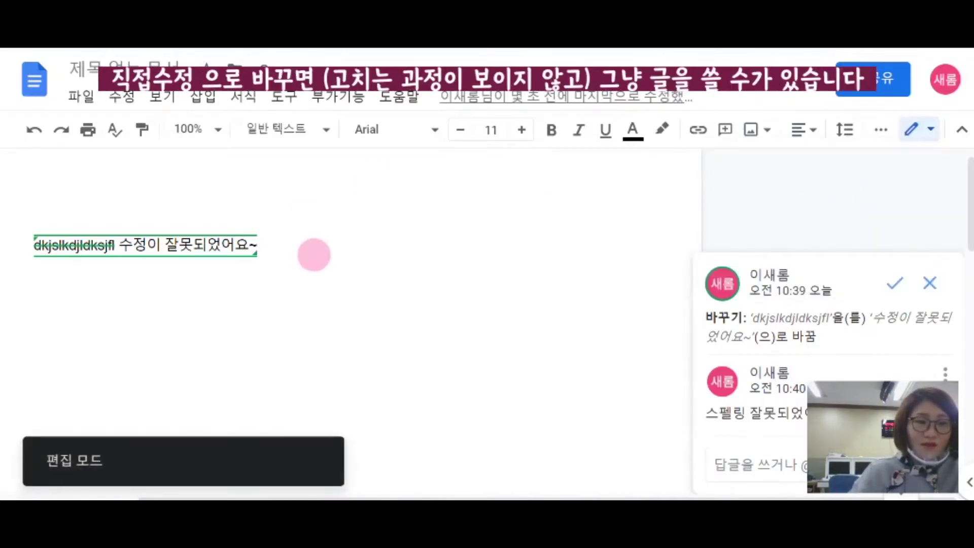
key(Return)
text(아어ㅣ나ㅓㄹ왼)
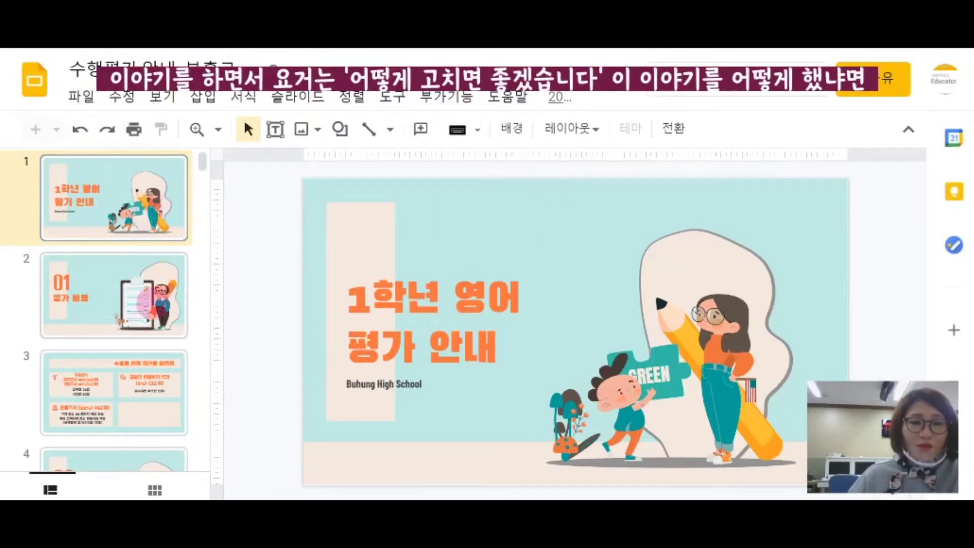
Step: Comment '선생님 글자가 너무 작아요' on slide 2, then resolve it
right_click(150, 299)
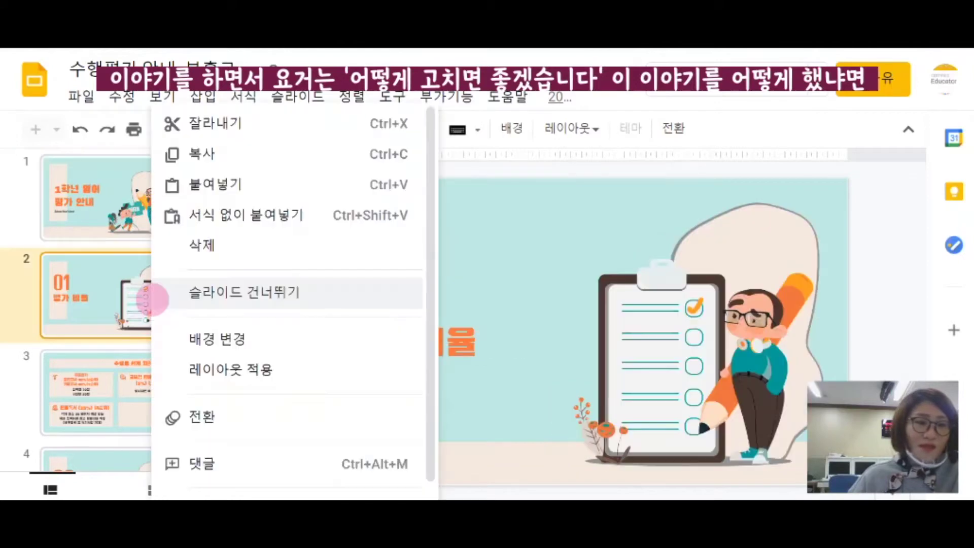
scroll(300, 375, down, 1)
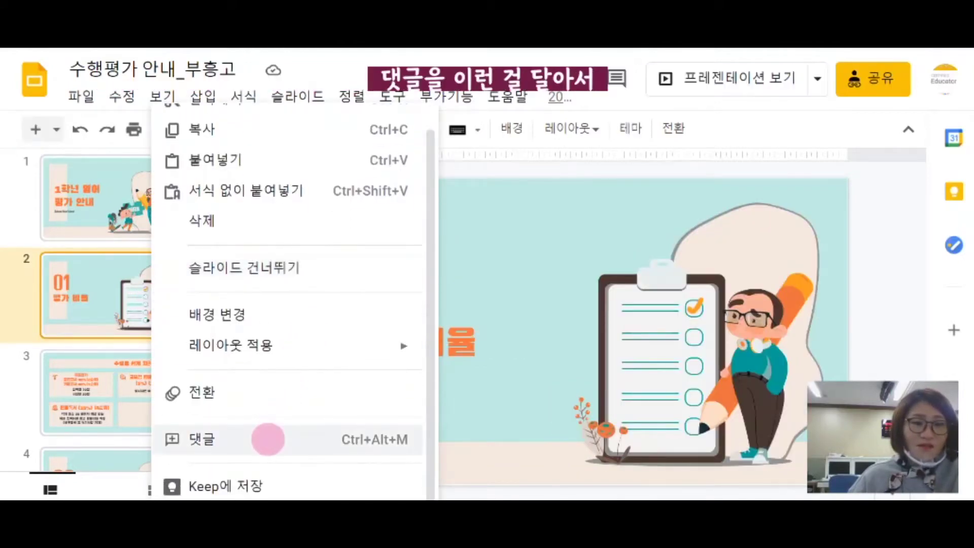
click(268, 440)
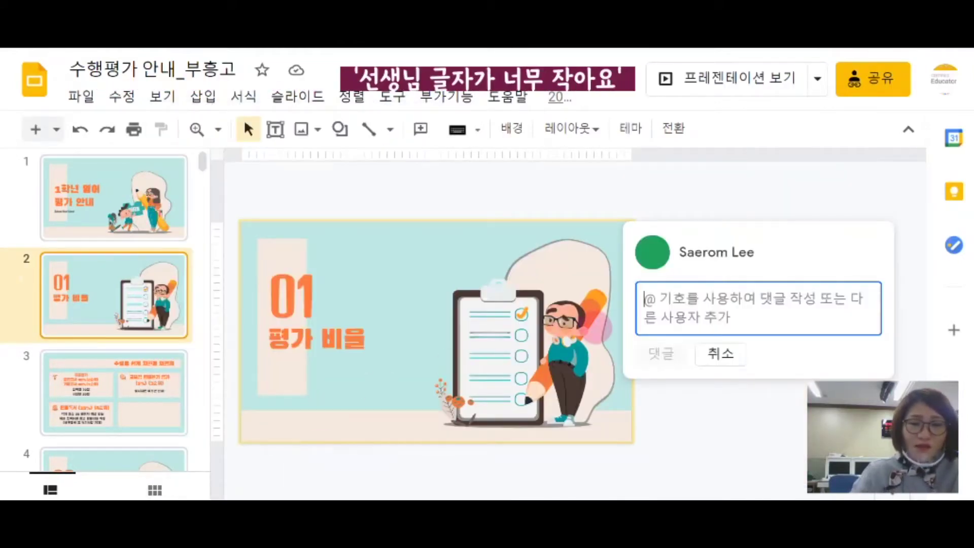
text(서ㄴ시)
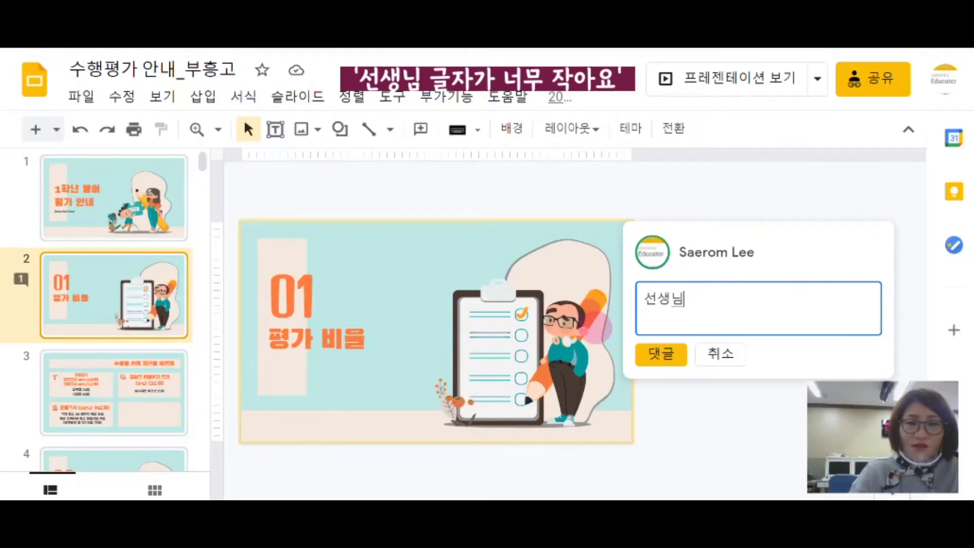
text(님 글자가 너무 작어요)
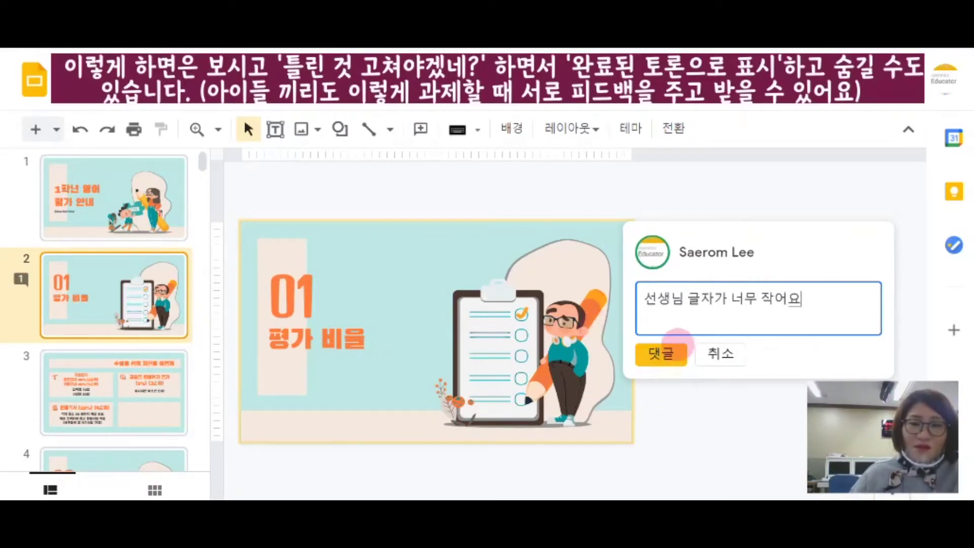
click(660, 353)
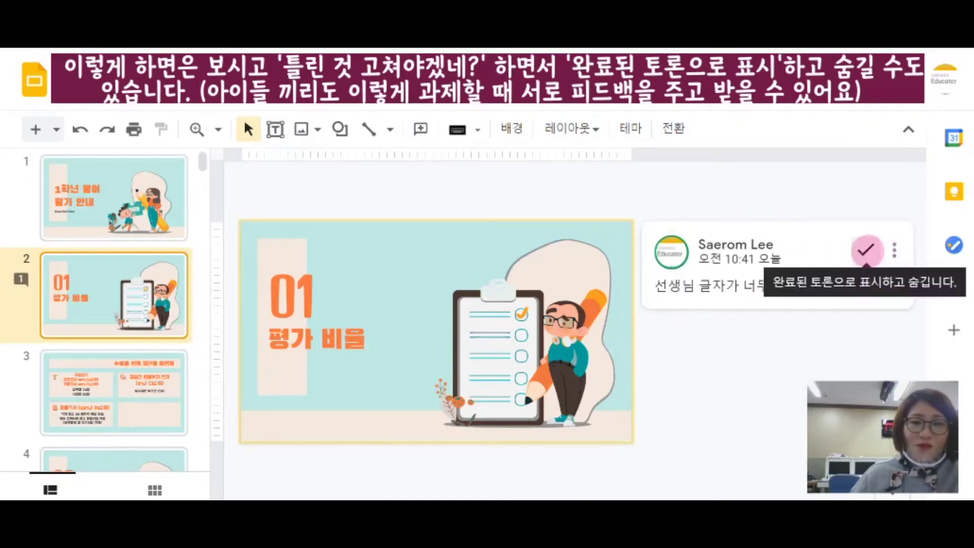
click(866, 249)
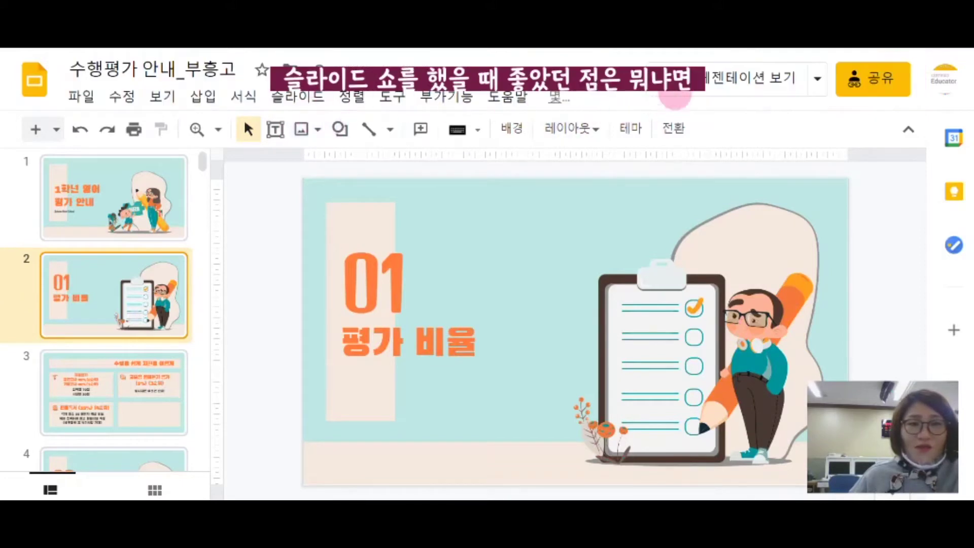
Step: Present in 발표자 보기 (speaker view) and reposition the presenter window
click(683, 91)
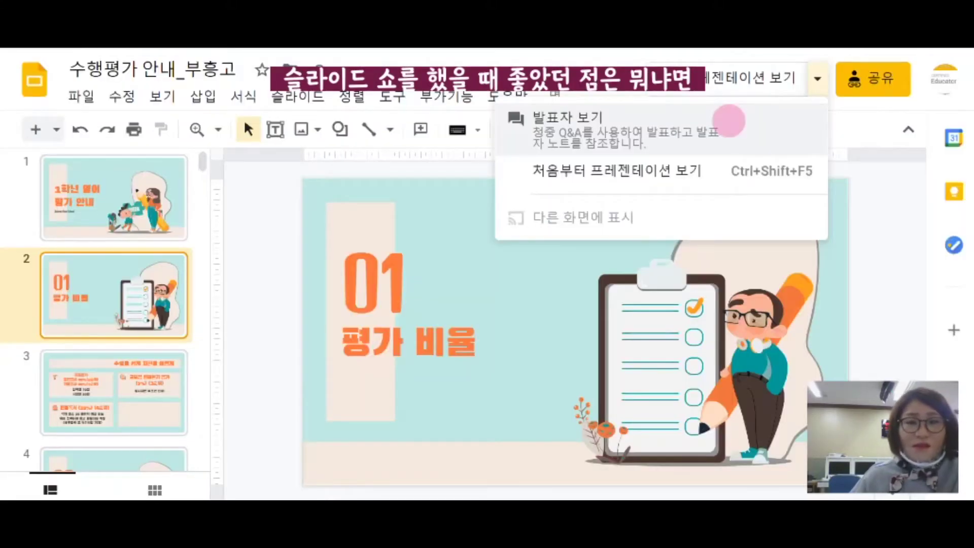
click(729, 122)
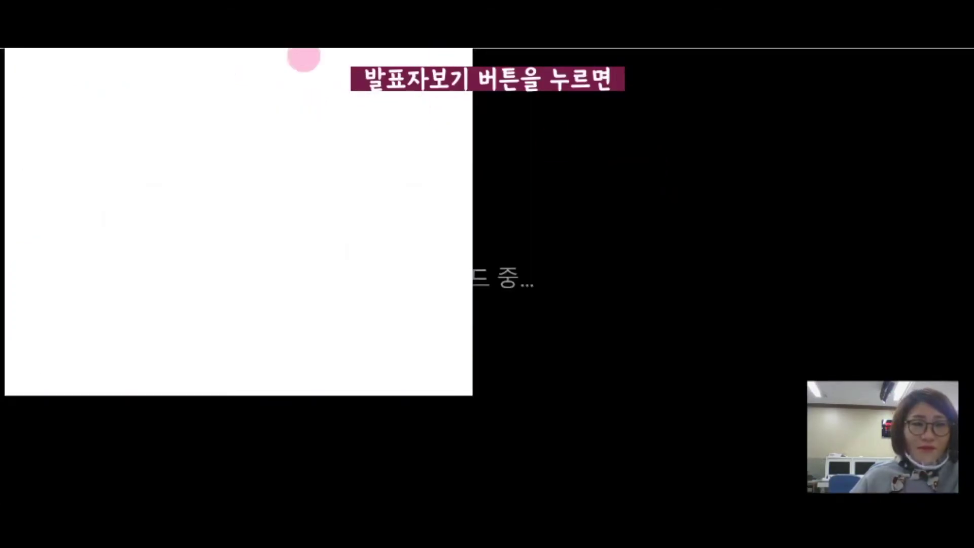
drag(238, 49, 254, 72)
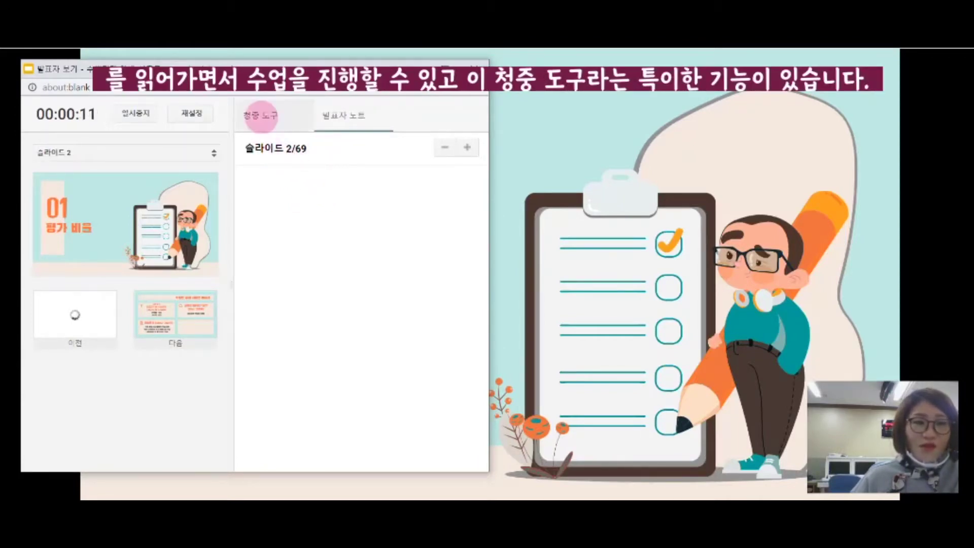
Step: Start a new audience Q&A session under 청중 도구 and open its slides.app.goo.gl page
click(260, 116)
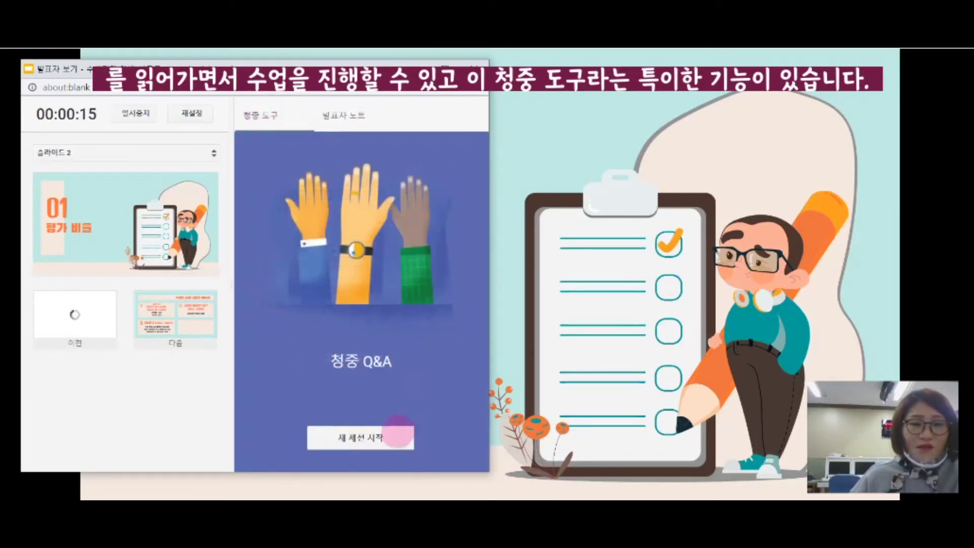
click(394, 436)
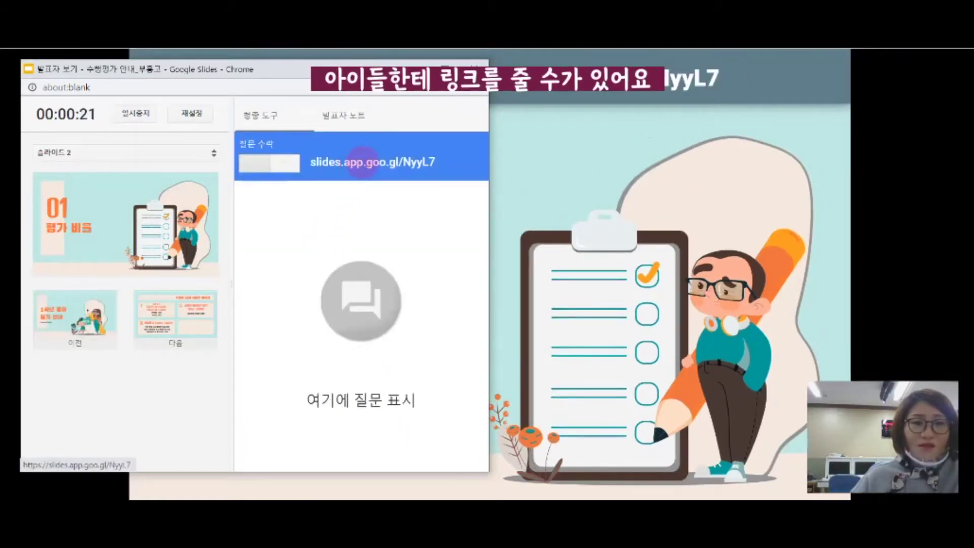
click(363, 163)
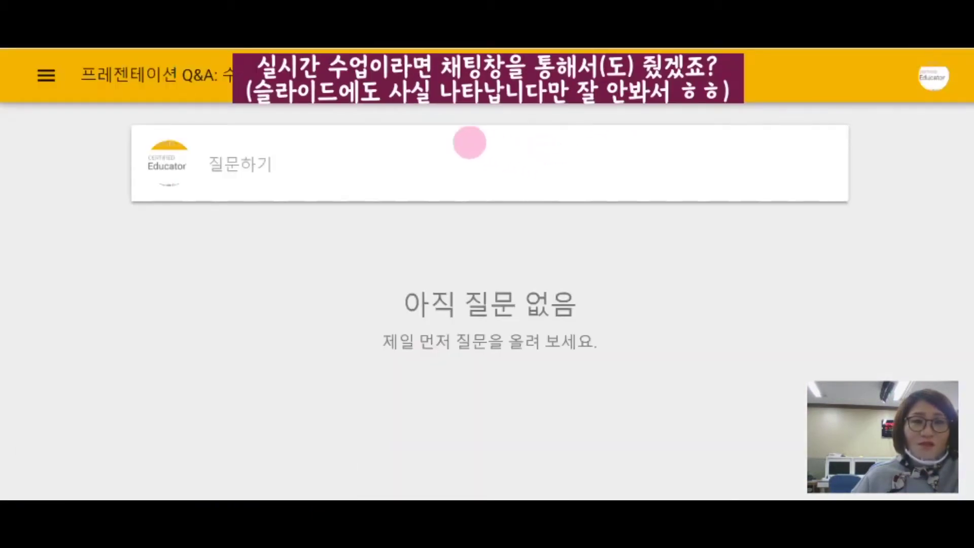
Step: Post the question '선생님 다시 설명해주세요' from the audience Q&A page
click(283, 165)
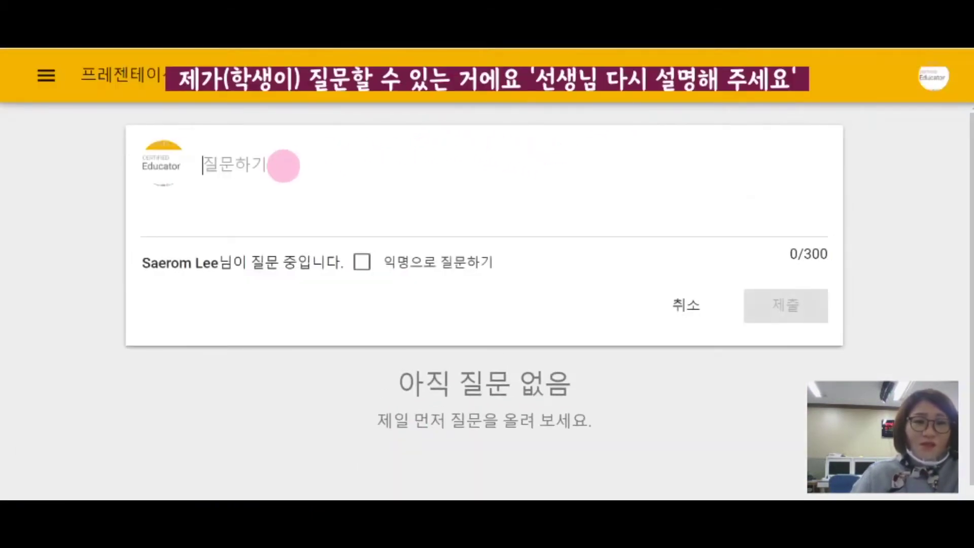
text(선생님 재)
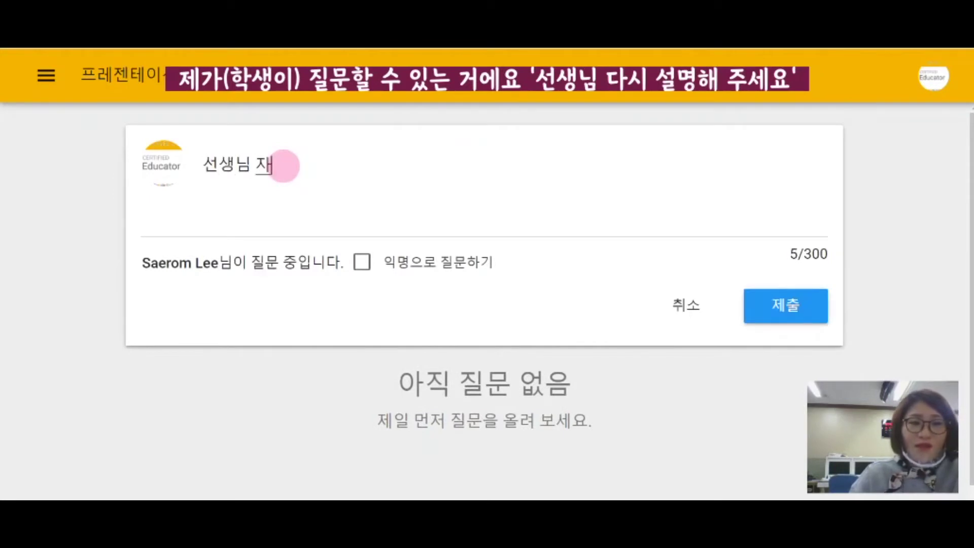
key(BackSpace)
text(다시 설명해주세요)
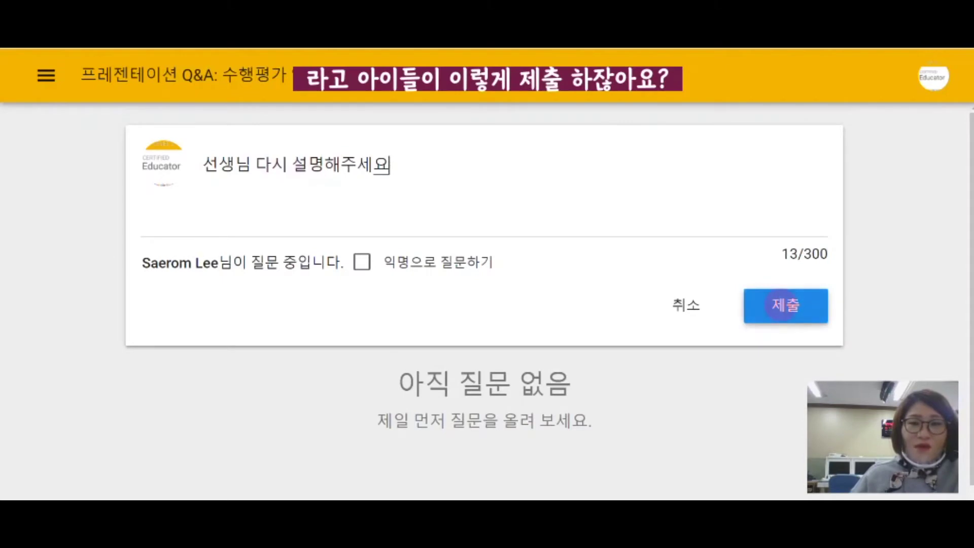
click(786, 310)
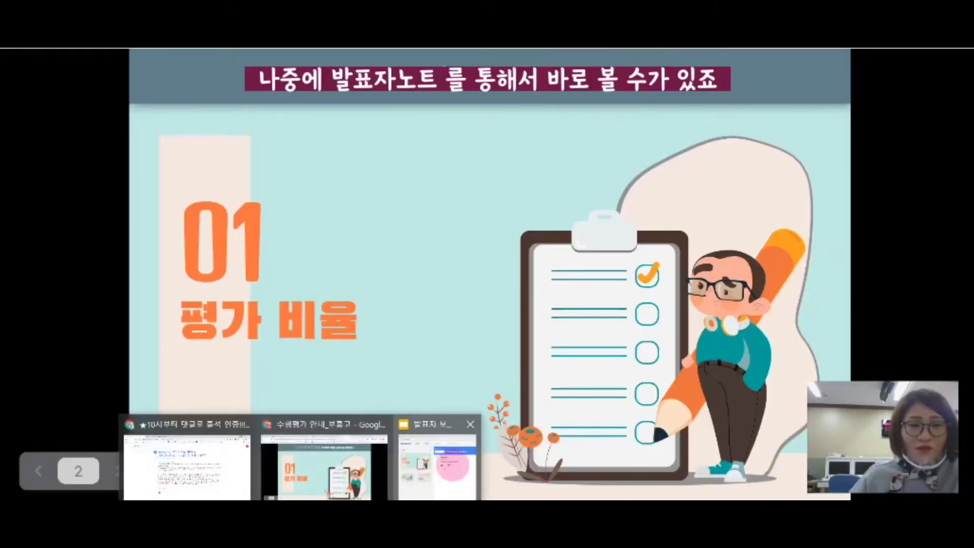
Step: From the presenter window, show the submitted question on the slide, then hide it
click(453, 467)
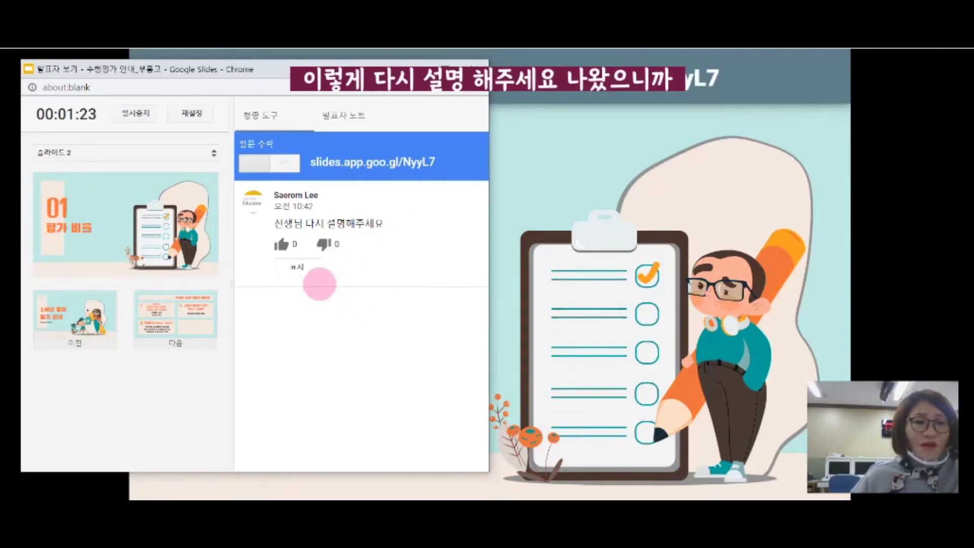
click(298, 268)
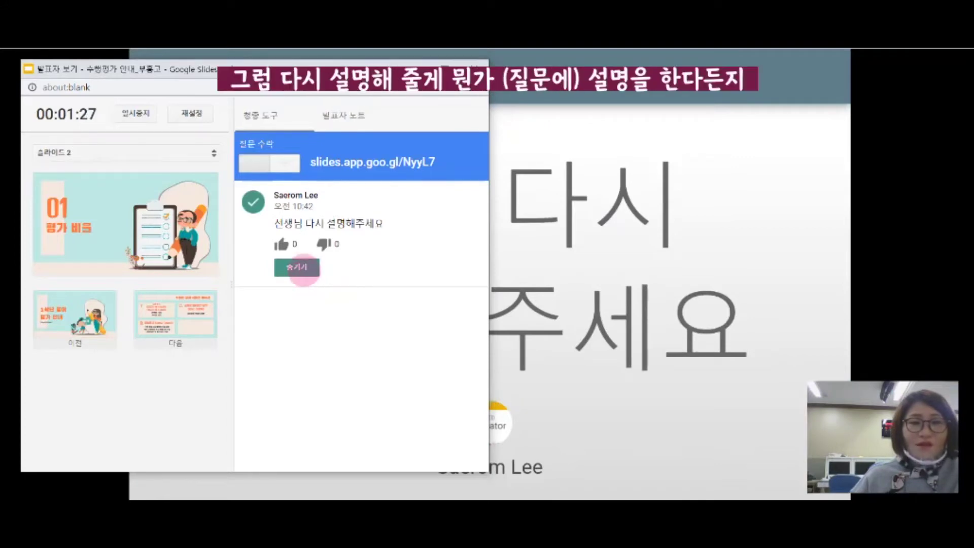
click(304, 269)
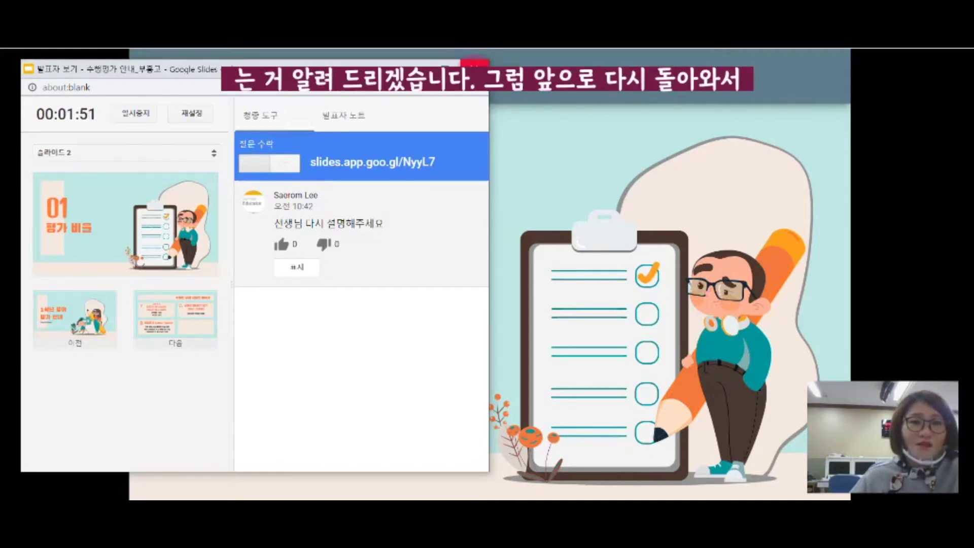
Step: Leave the presentation and bring up Classroom's 만들기 (Create) menu
key(alt+Tab)
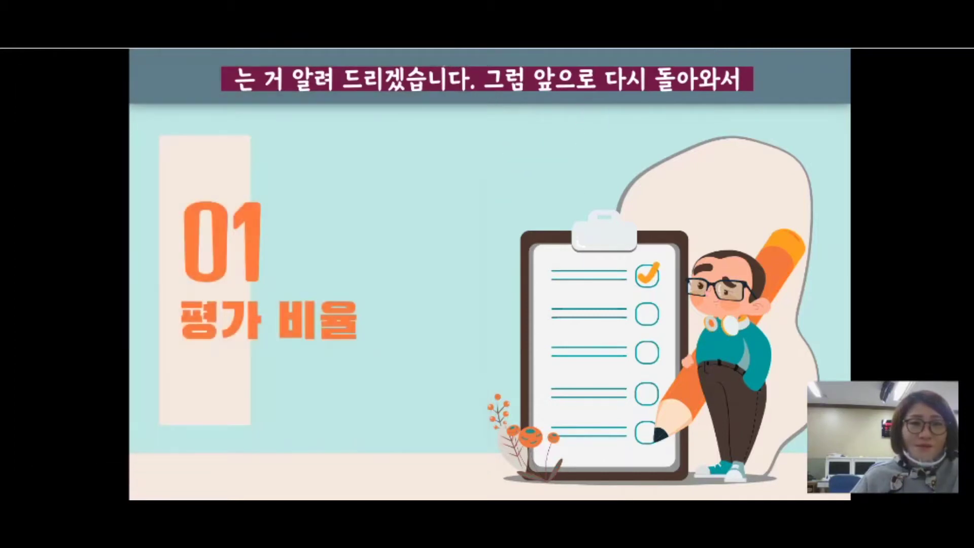
key(alt+Tab)
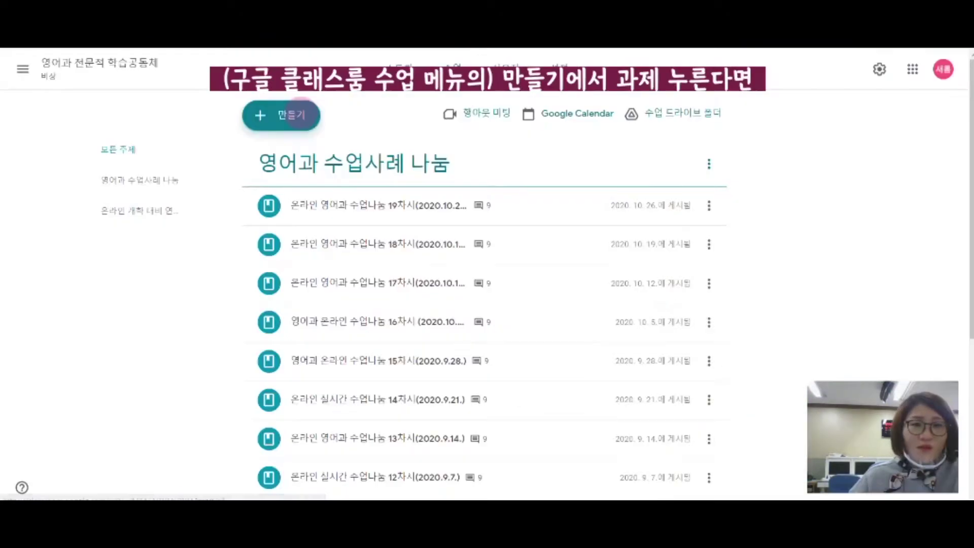
click(300, 113)
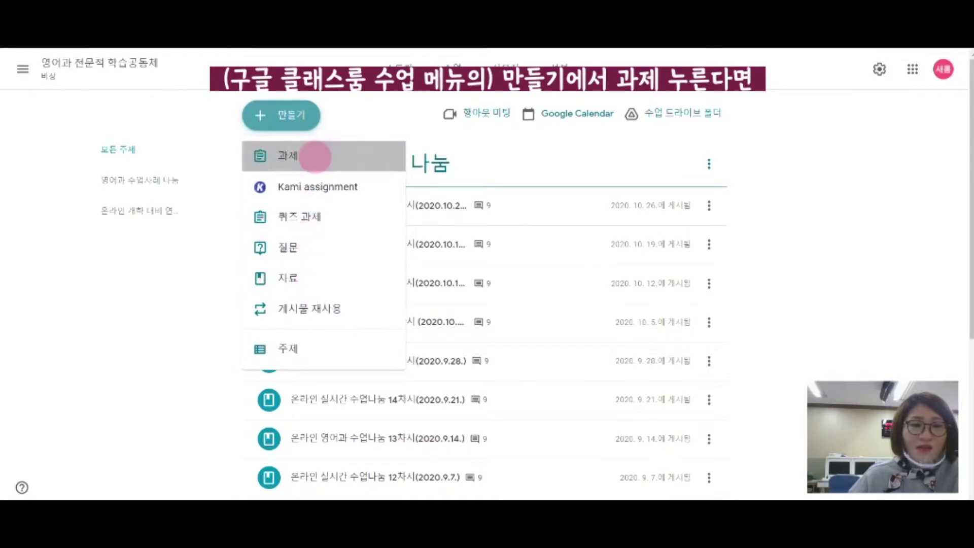
Step: Start a new Classroom assignment, preview its Create attachment options, then discard the form
click(315, 157)
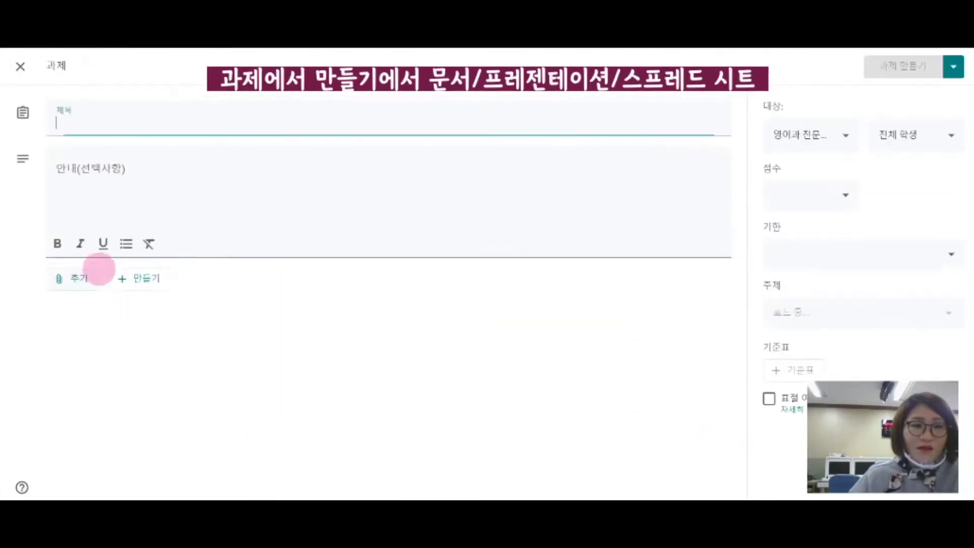
click(124, 278)
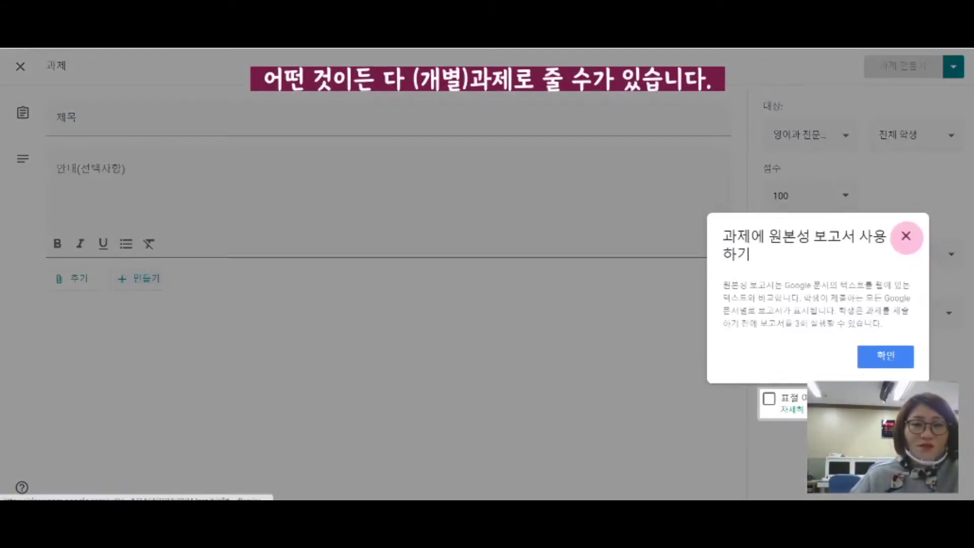
click(906, 235)
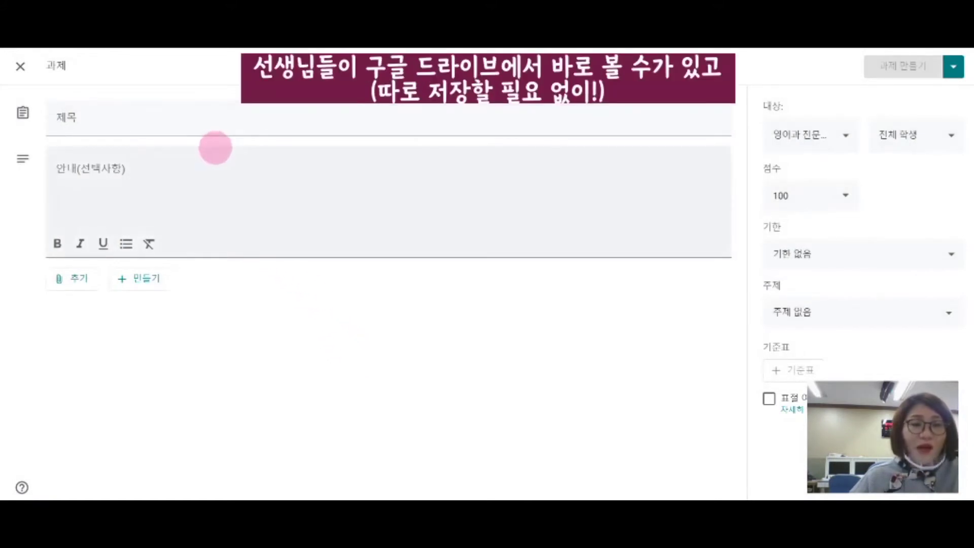
click(20, 66)
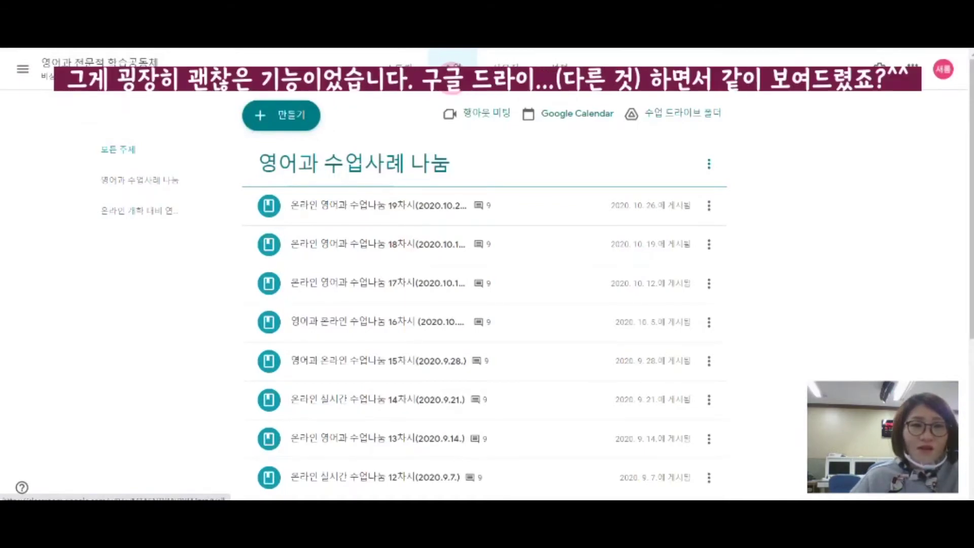
key(ctrl+Tab)
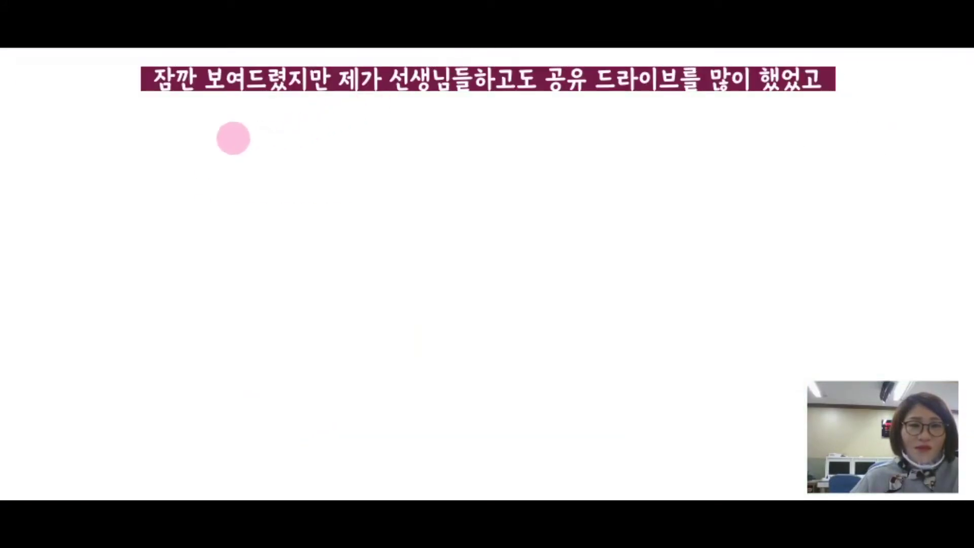
Step: Browse the Shared drives list, including 2021 [1학년 영어팀] and 부흥통배 공유드라이브
click(101, 213)
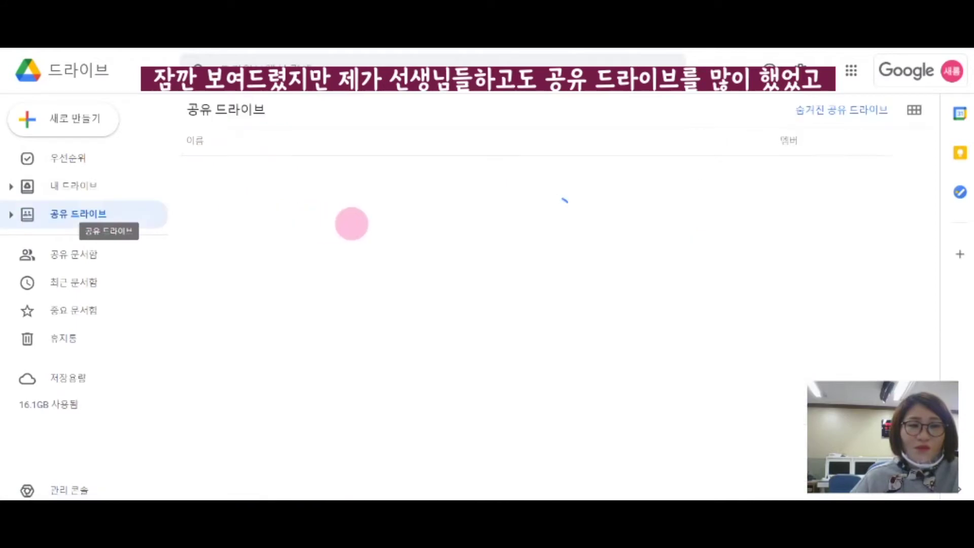
scroll(434, 227, down, 2)
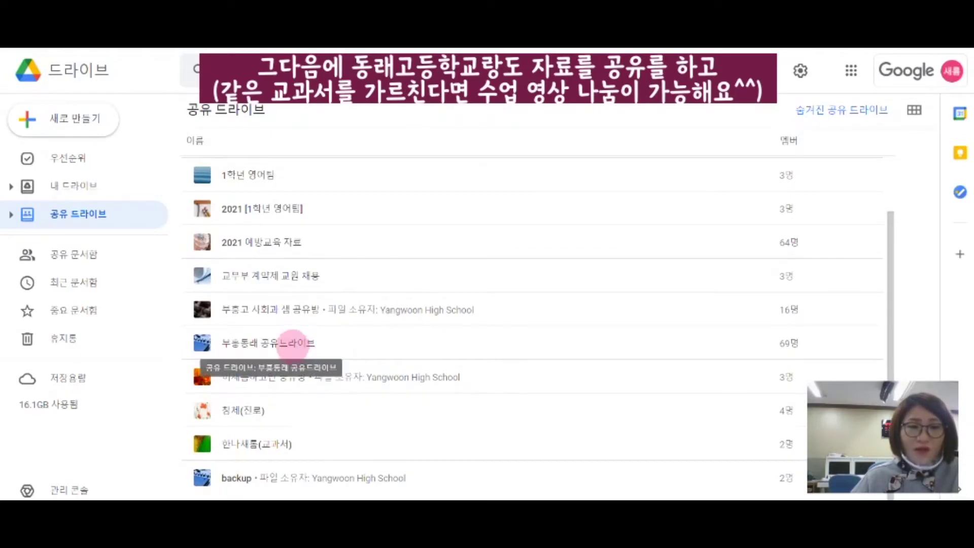
scroll(337, 341, up, 2)
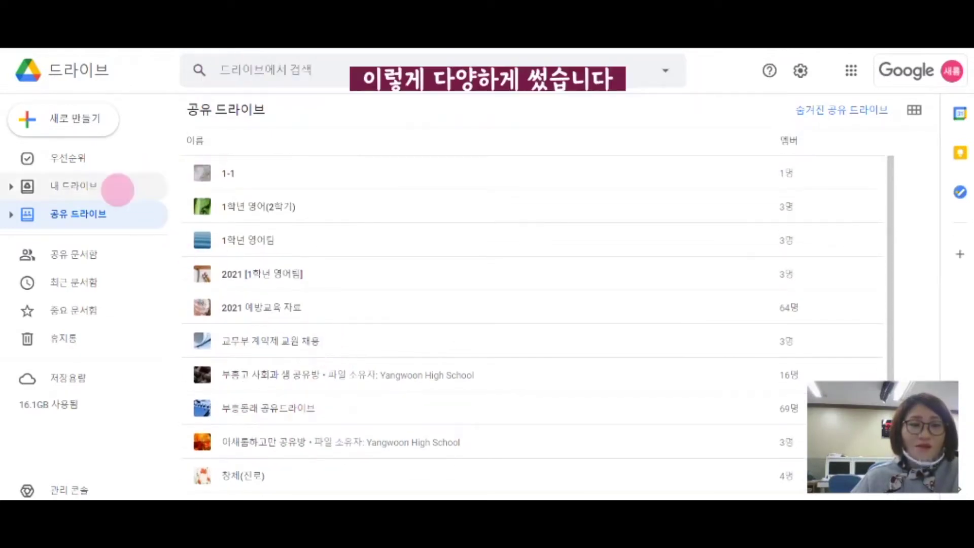
Step: Browse the Meet Recordings folder's chat transcripts and videos, then go back to My Drive
click(122, 193)
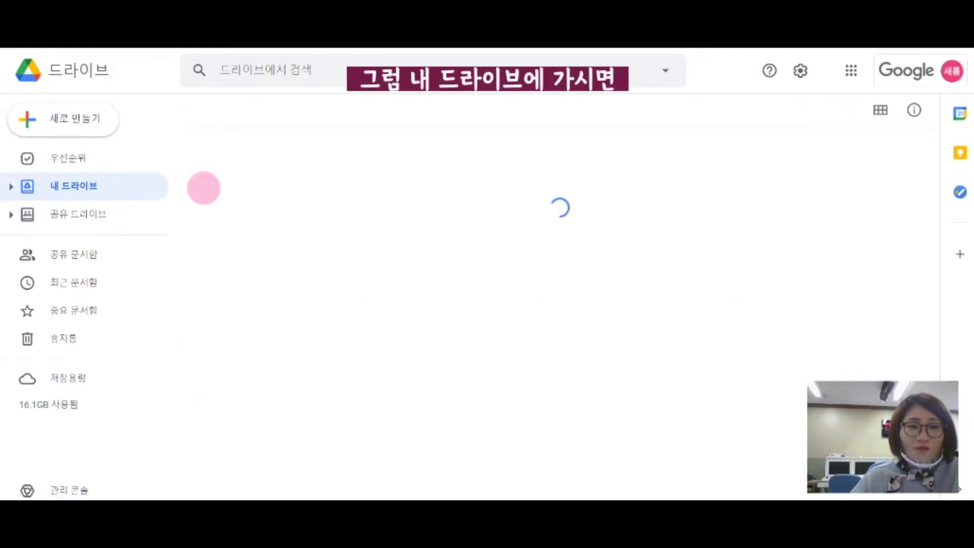
scroll(305, 282, down, 4)
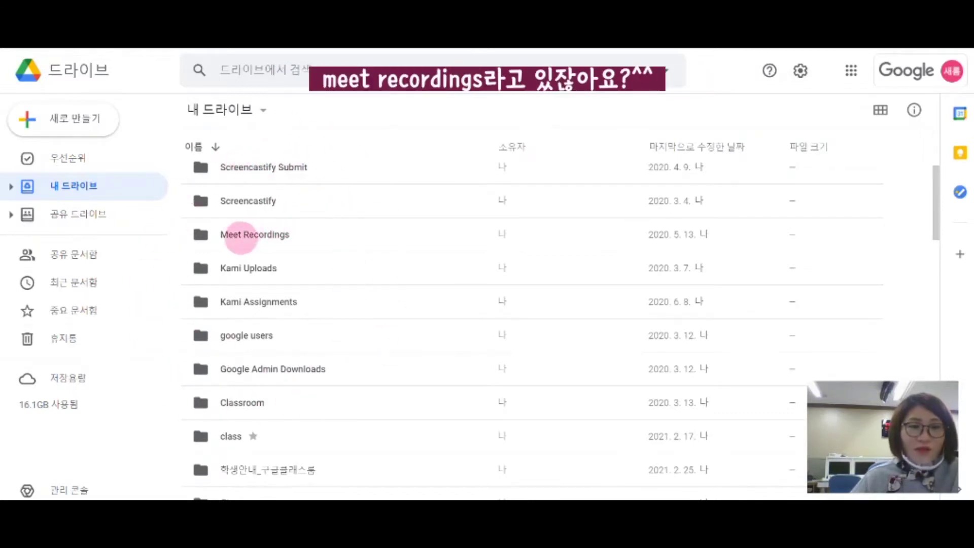
double_click(241, 233)
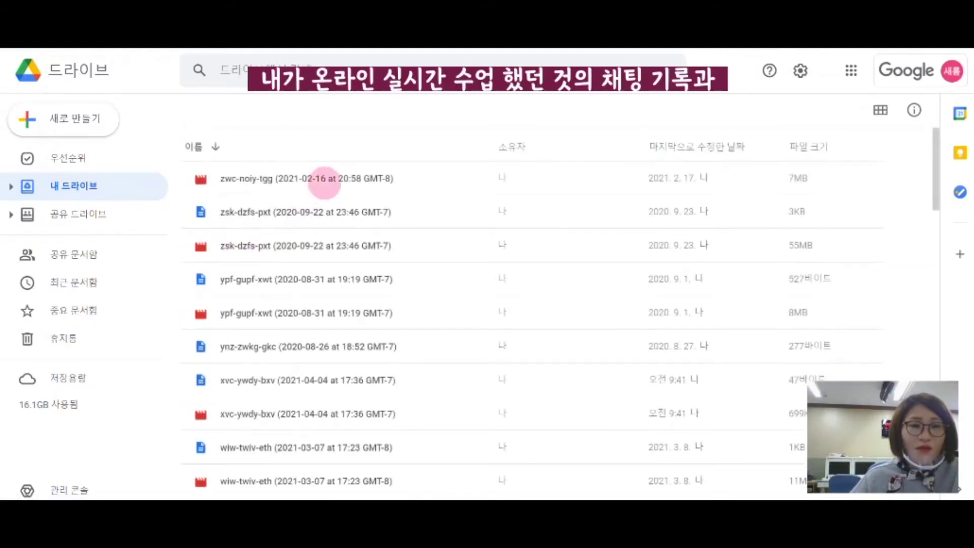
scroll(277, 208, up, 1)
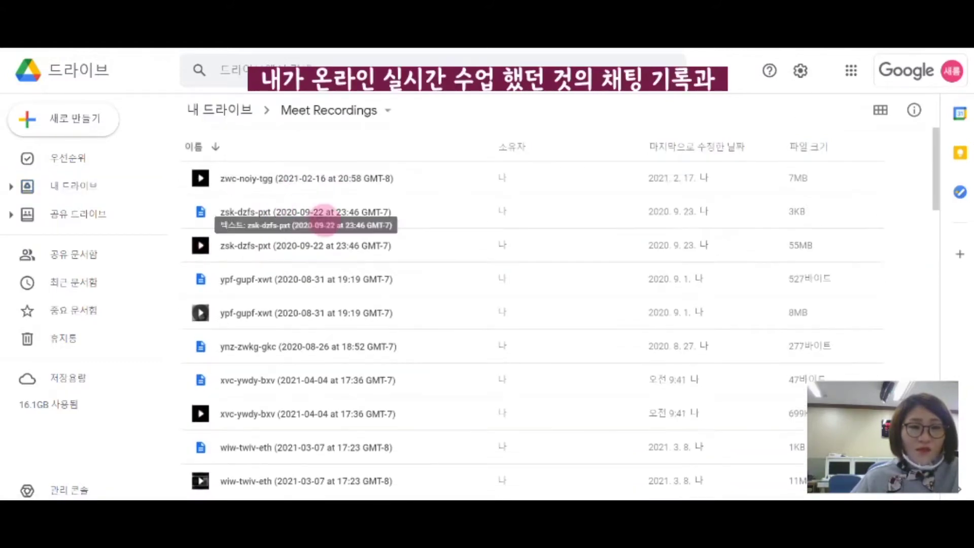
scroll(311, 258, down, 6)
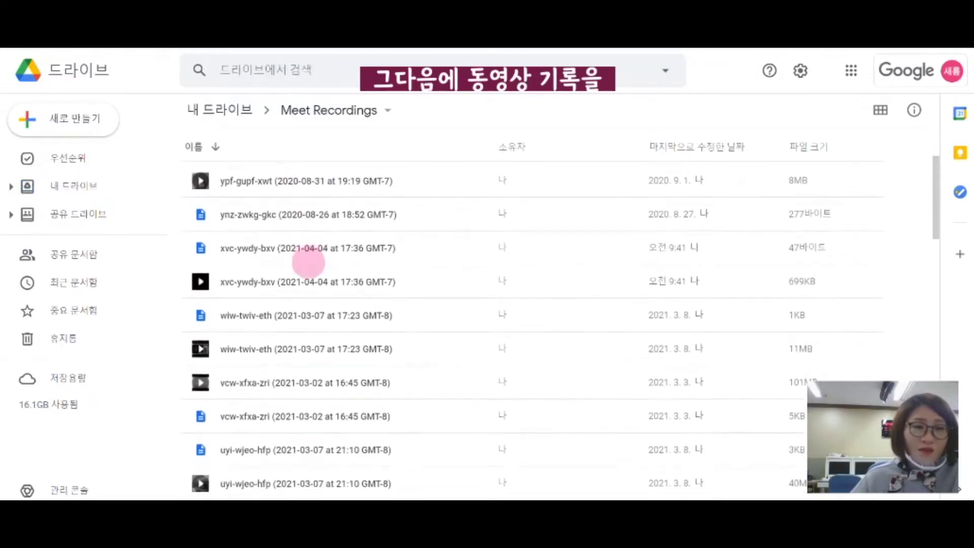
scroll(311, 258, up, 3)
scroll(214, 168, up, 4)
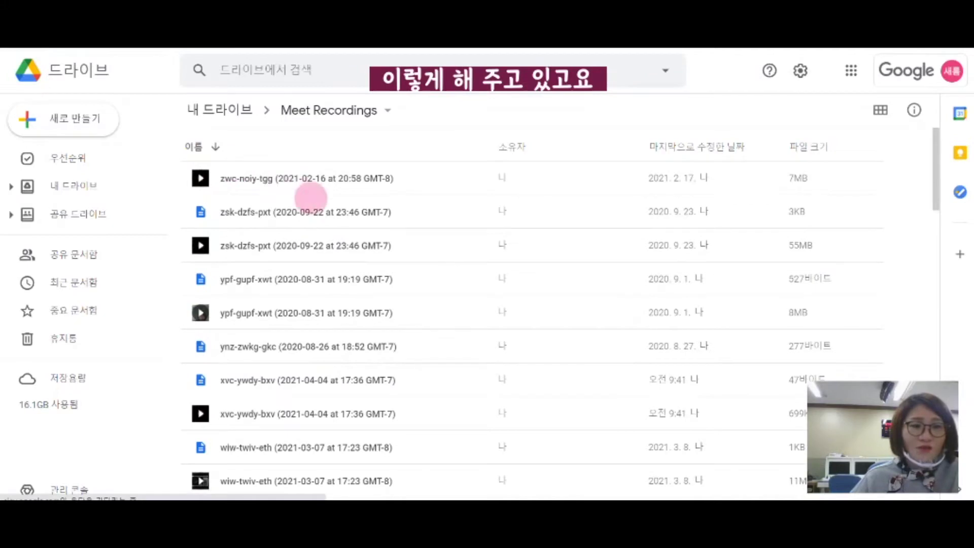
key(alt+Left)
scroll(371, 310, down, 5)
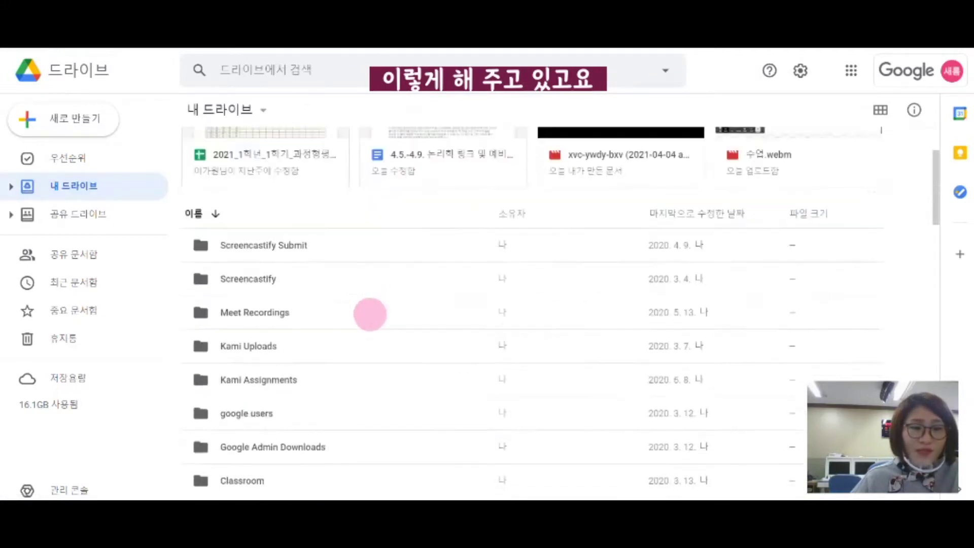
Step: Open Classroom > 2021 영어 1-10 folder, then move to the 제 3단원 slide
double_click(249, 380)
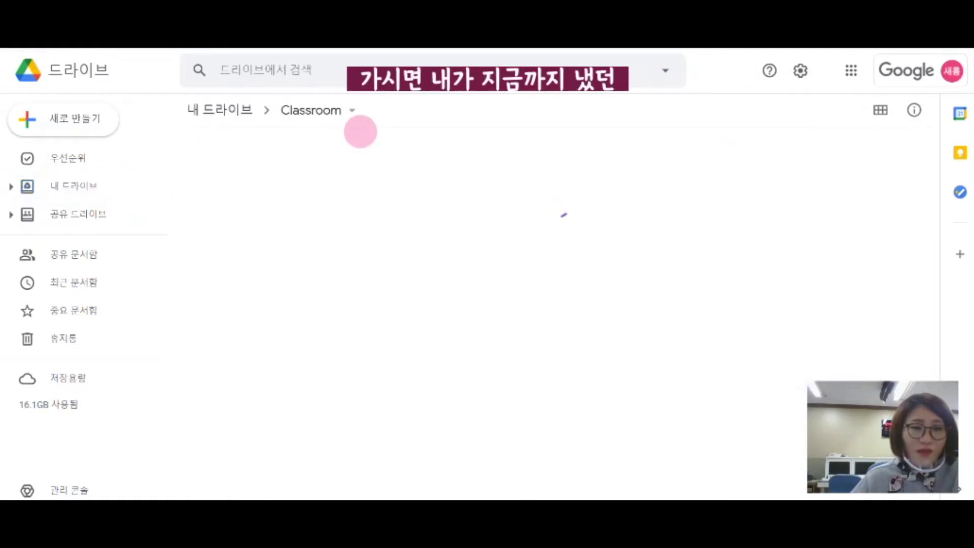
scroll(328, 200, down, 5)
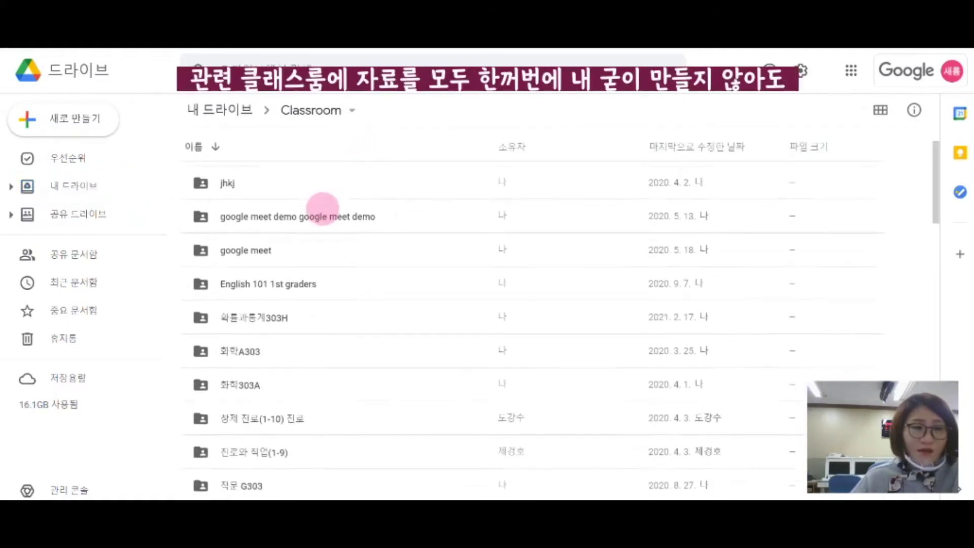
scroll(320, 239, down, 2)
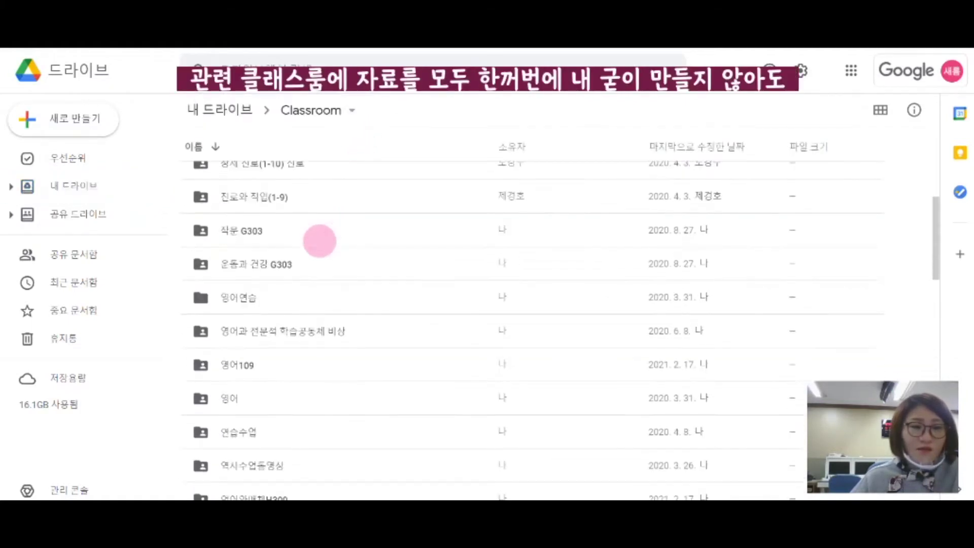
scroll(391, 270, down, 10)
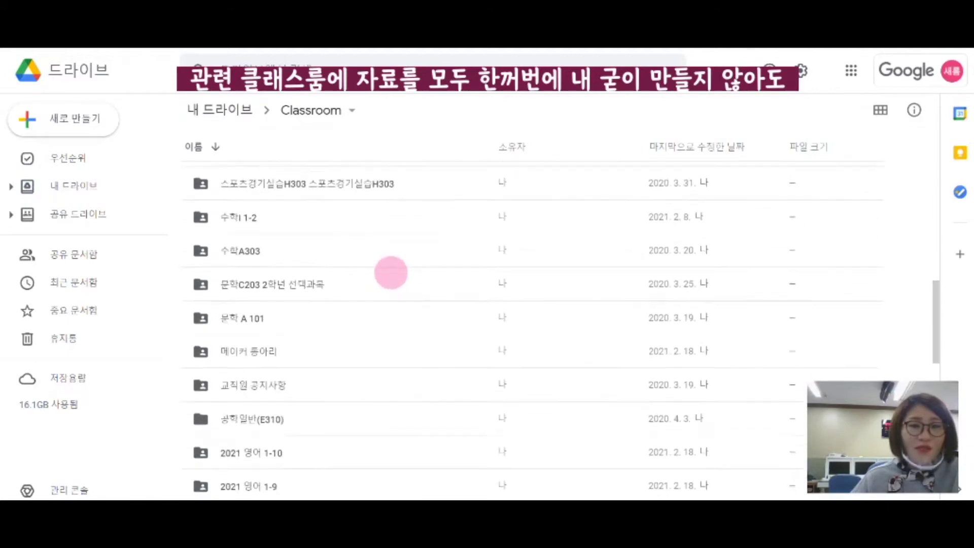
scroll(391, 272, down, 3)
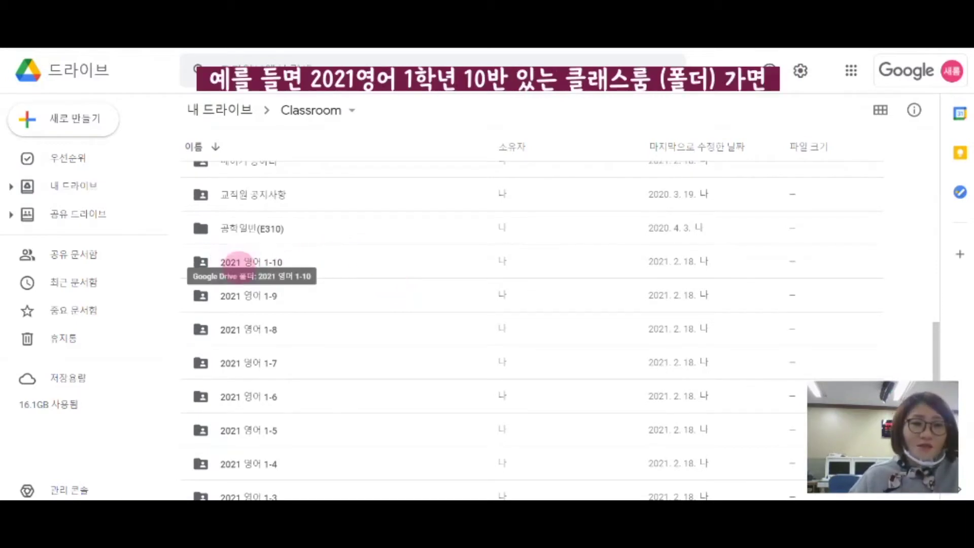
double_click(247, 260)
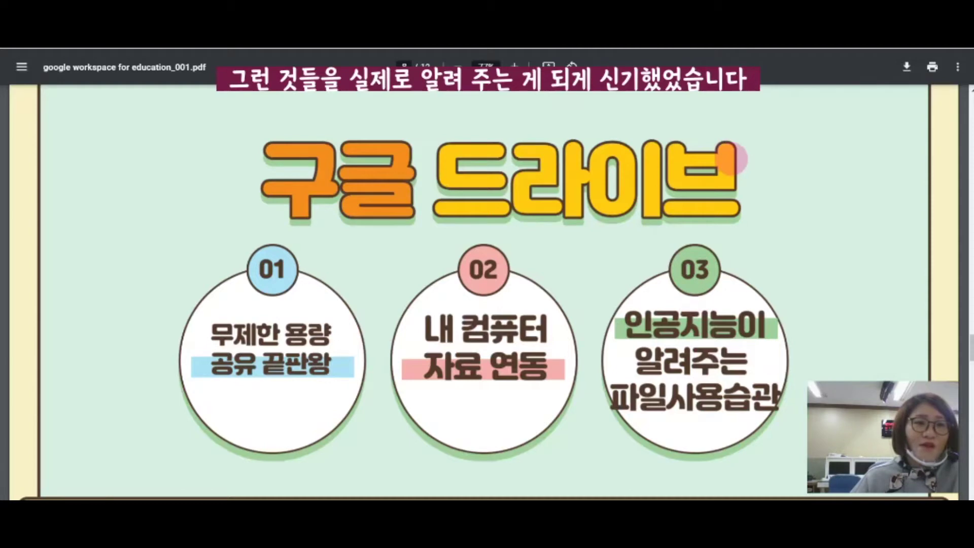
scroll(730, 160, down, 5)
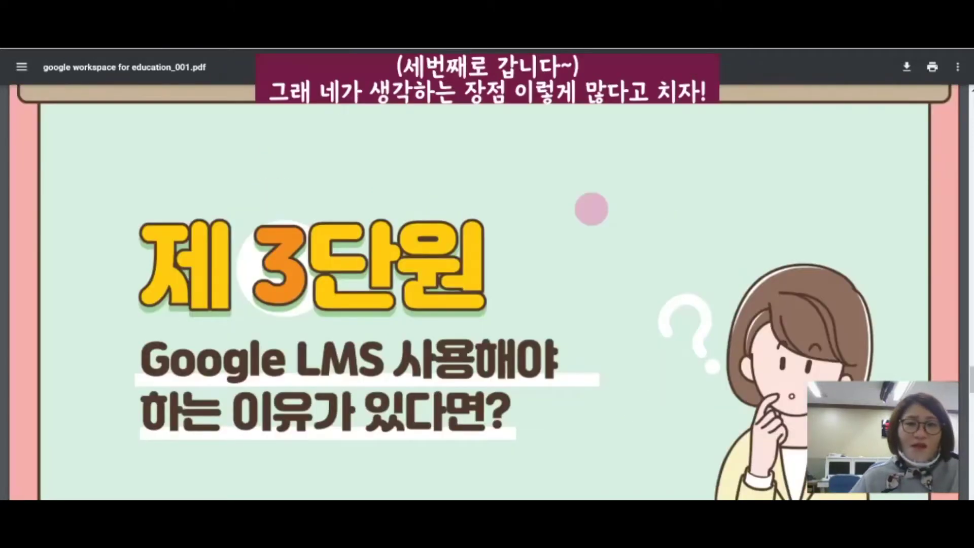
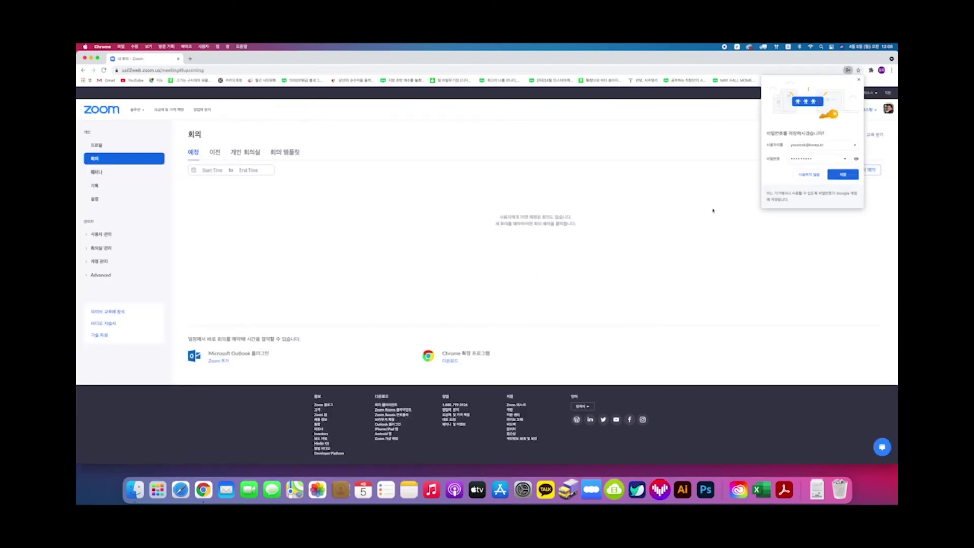
Step: Dismiss Chrome's save-password prompt and go to the account's Profile page
click(859, 80)
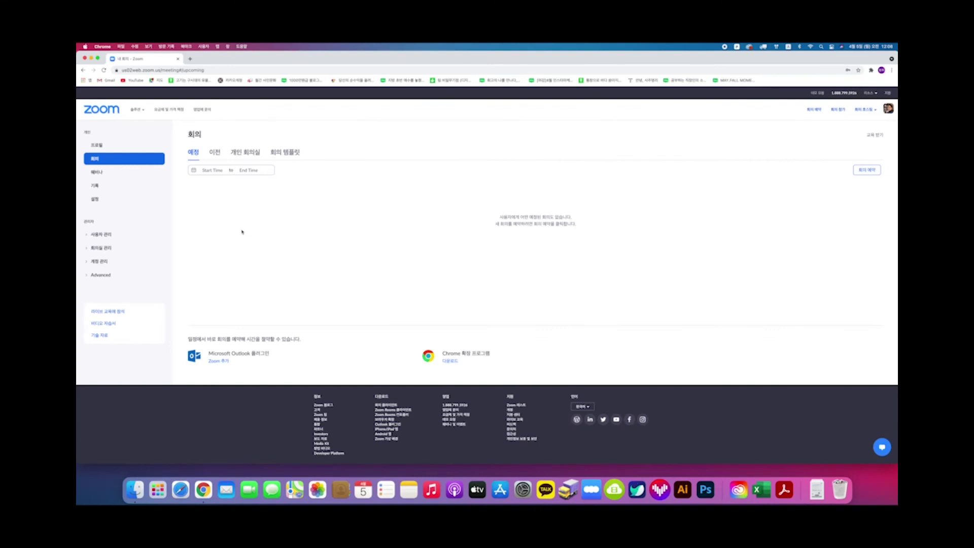
click(101, 145)
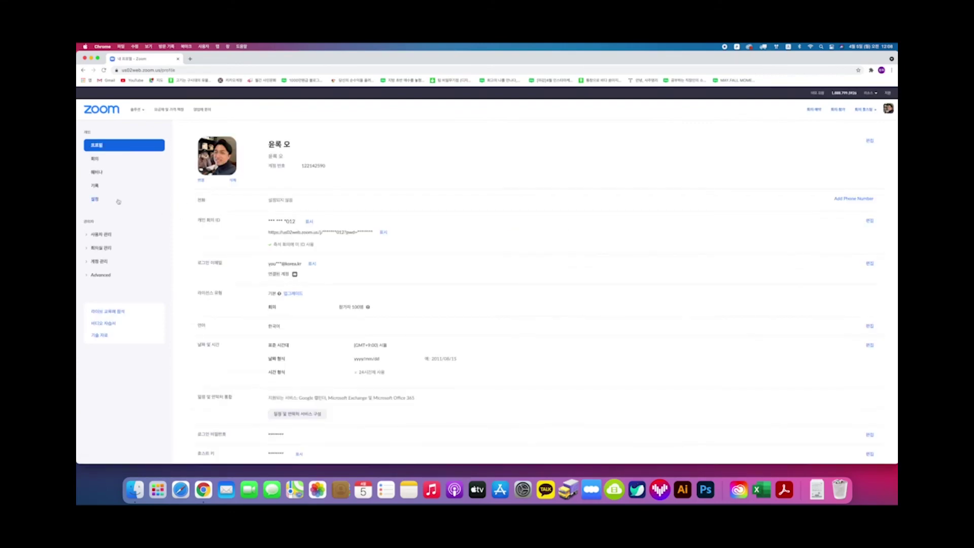
Step: Open the Settings page at the Meeting tab's security options, such as waiting room and passcodes
click(95, 200)
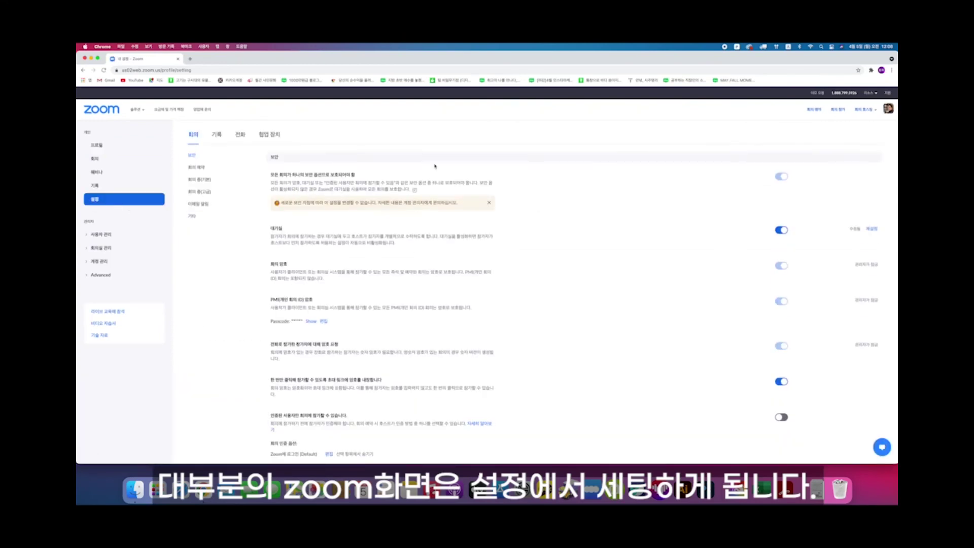
scroll(636, 228, down, 20)
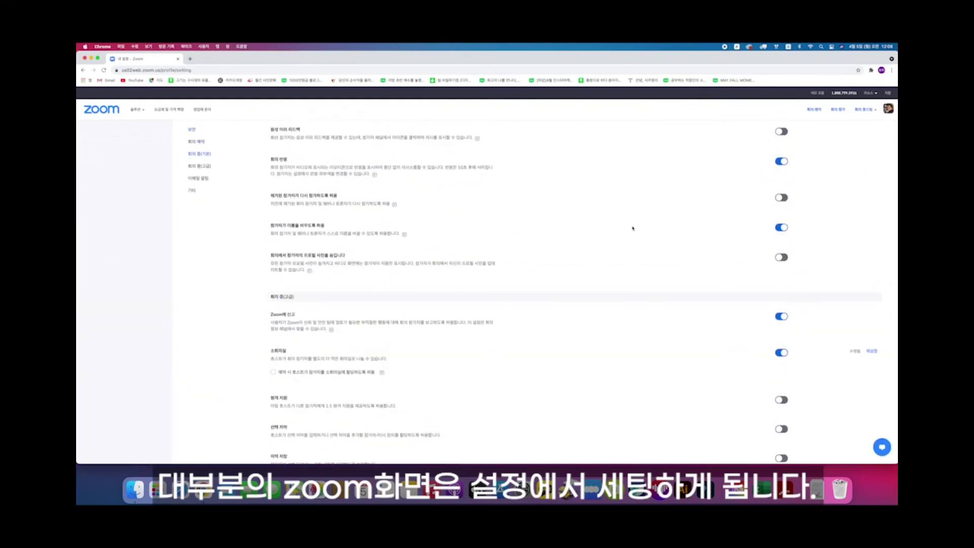
scroll(632, 227, up, 20)
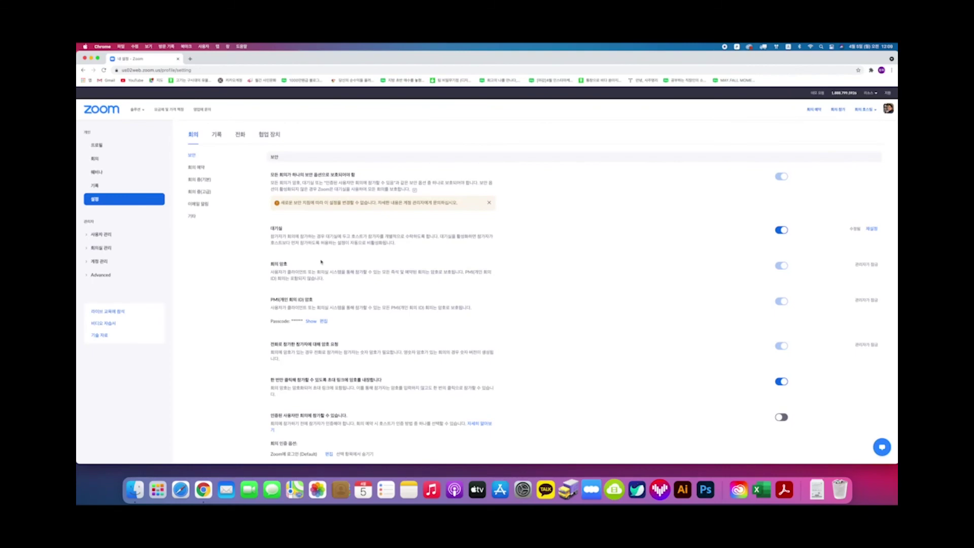
Step: Scroll past Schedule Meeting to the In Meeting (Basic) chat and file transfer options
scroll(758, 245, down, 3)
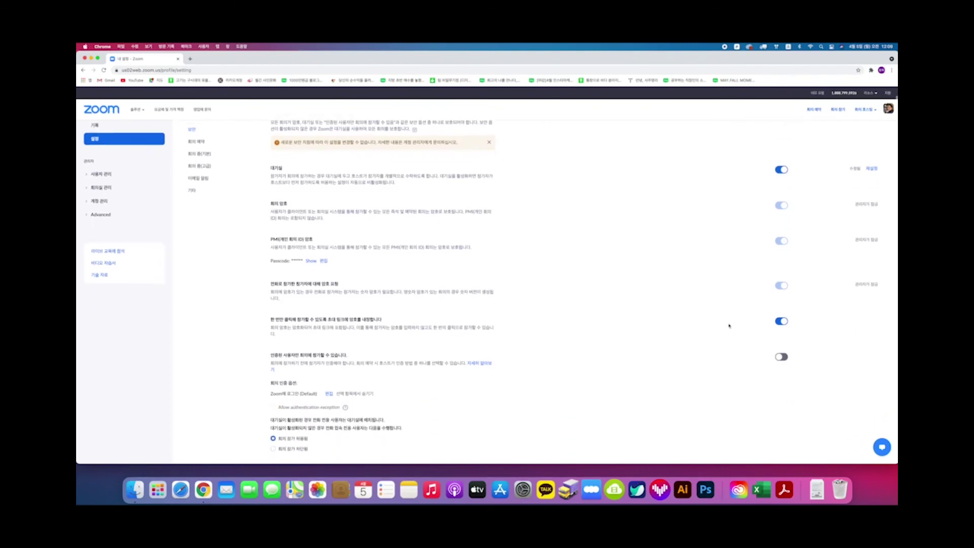
scroll(404, 317, down, 10)
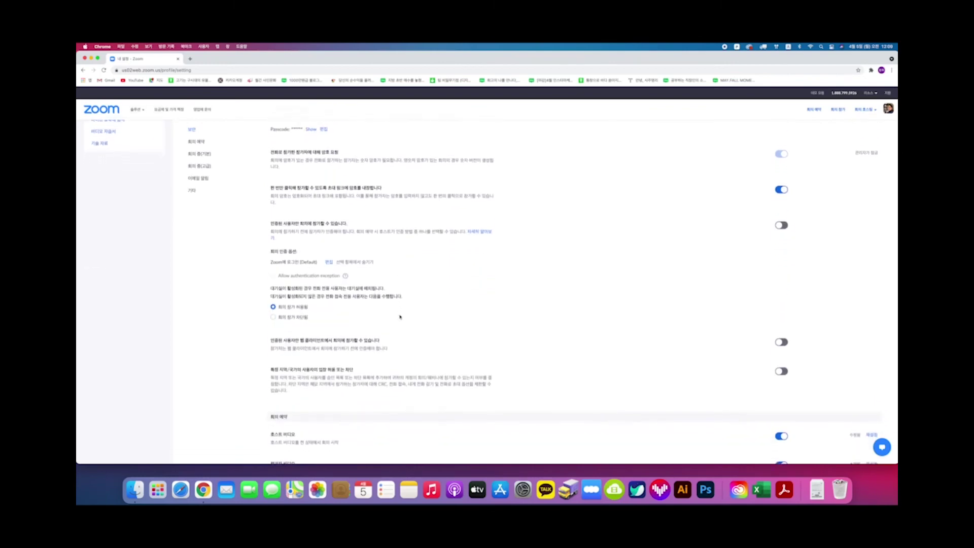
scroll(400, 317, down, 2)
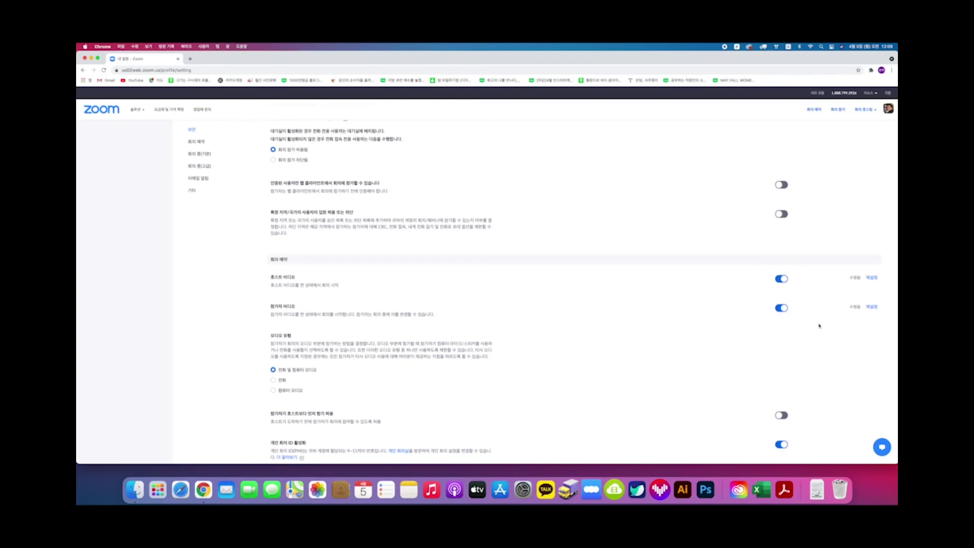
scroll(812, 322, up, 1)
scroll(797, 320, down, 1)
scroll(782, 323, down, 5)
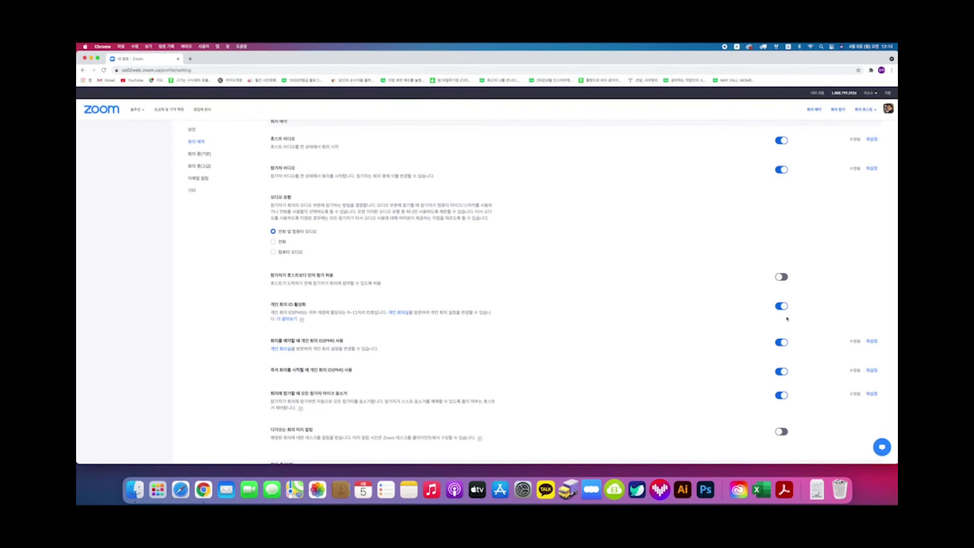
scroll(386, 344, down, 2)
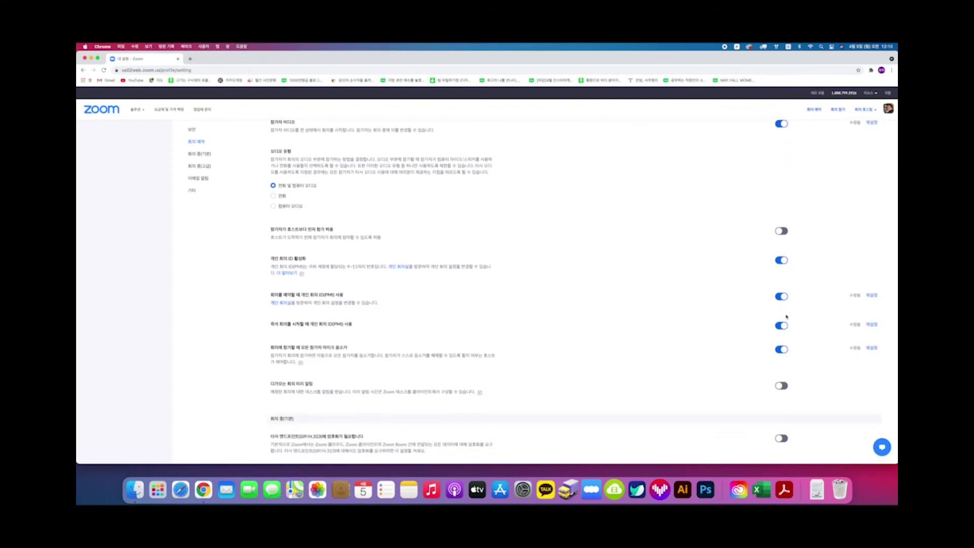
scroll(387, 352, down, 6)
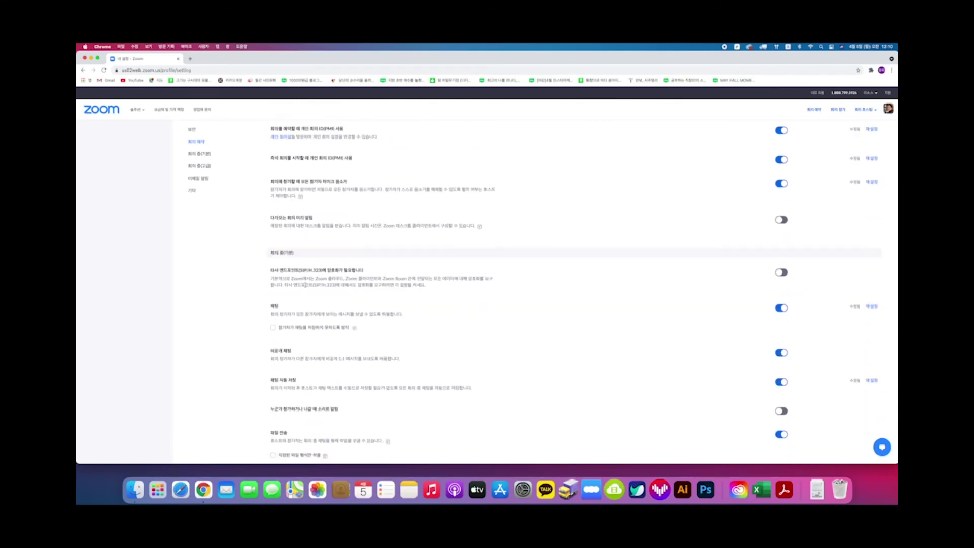
scroll(726, 310, down, 1)
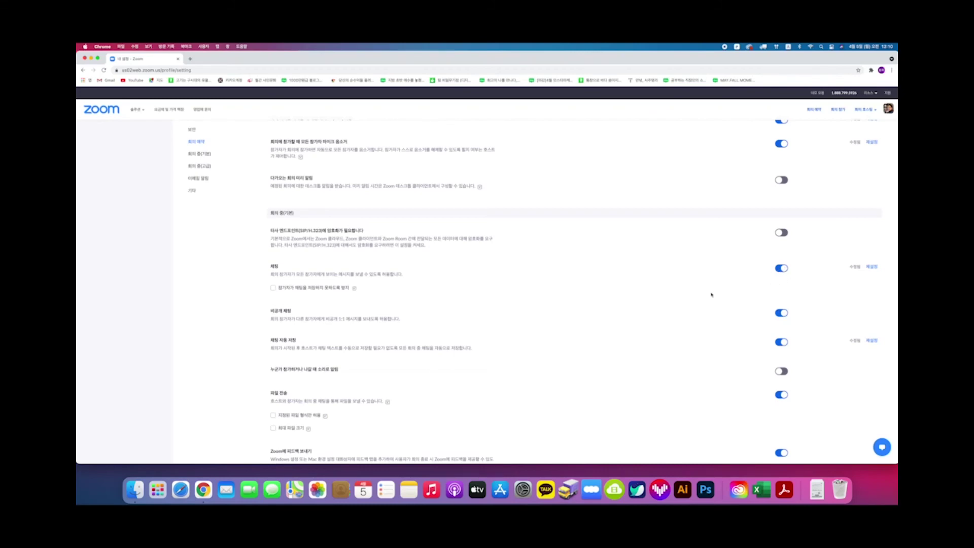
Step: Turn off private chat, set screen sharing to All Participants, and save the change
scroll(711, 295, down, 2)
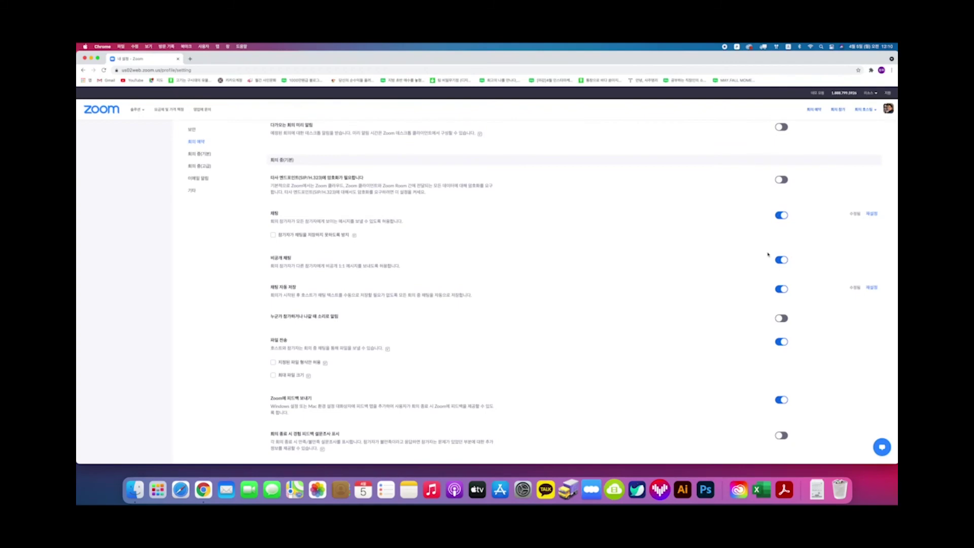
click(782, 260)
scroll(766, 294, down, 4)
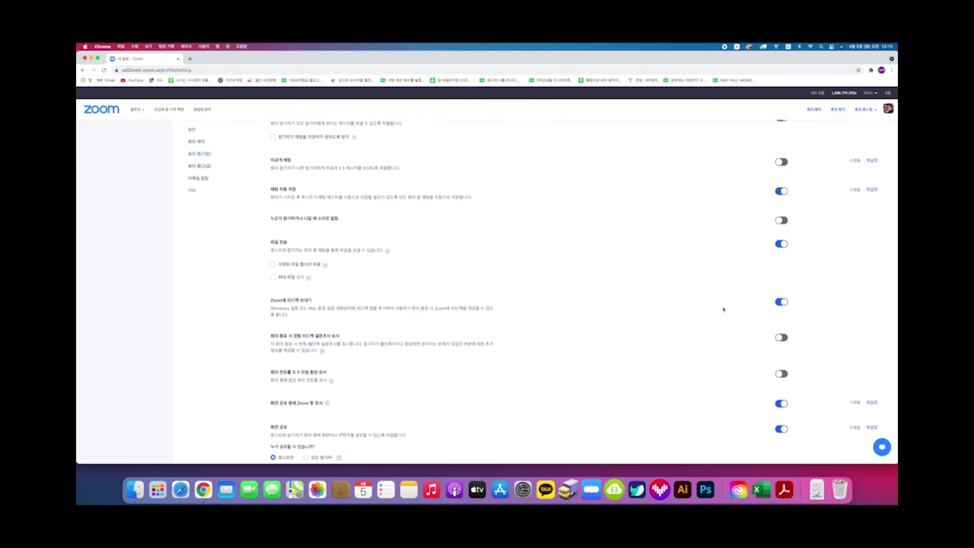
scroll(398, 307, down, 3)
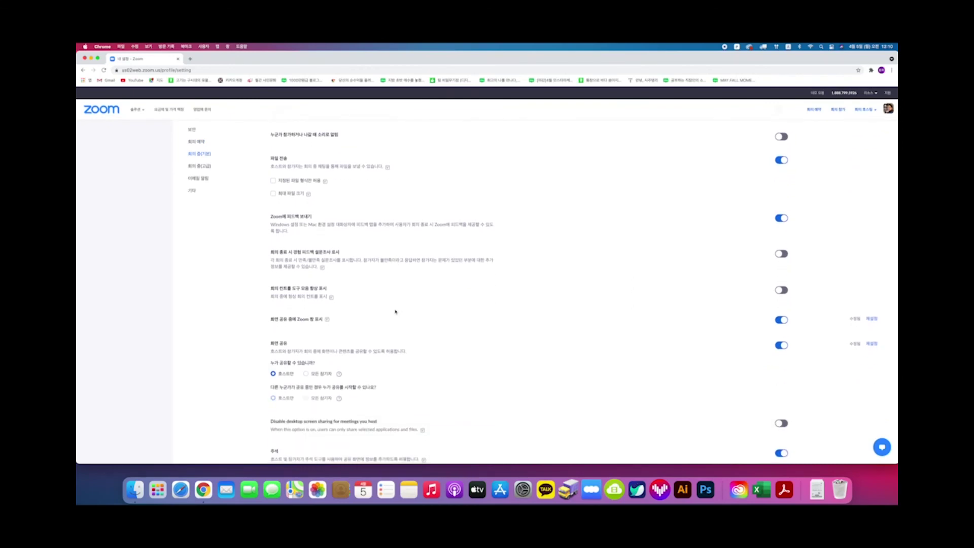
scroll(349, 304, down, 2)
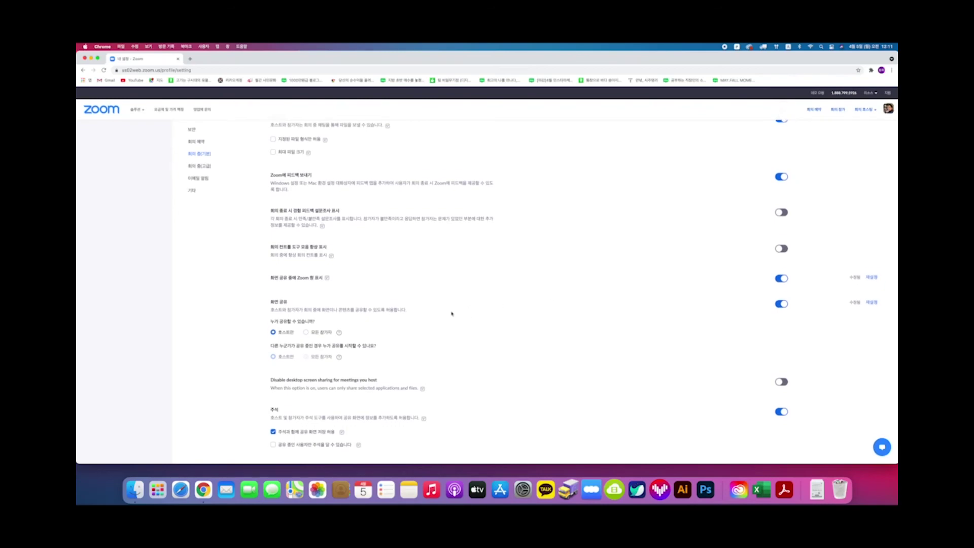
scroll(452, 313, down, 1)
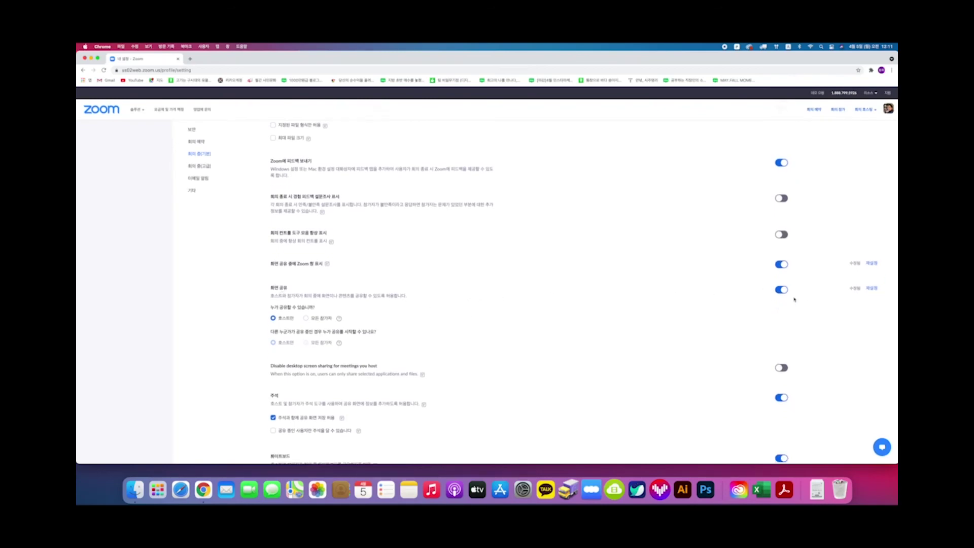
scroll(349, 329, down, 1)
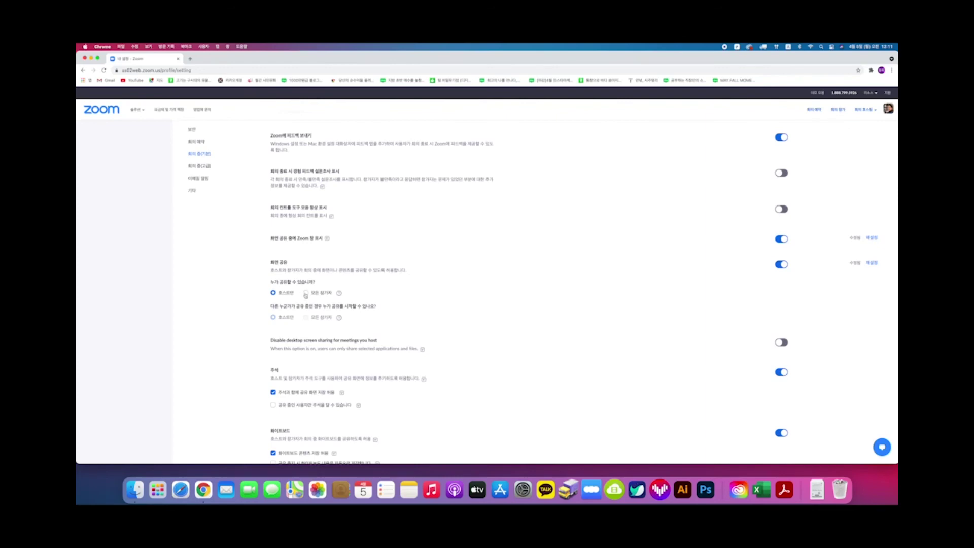
click(305, 293)
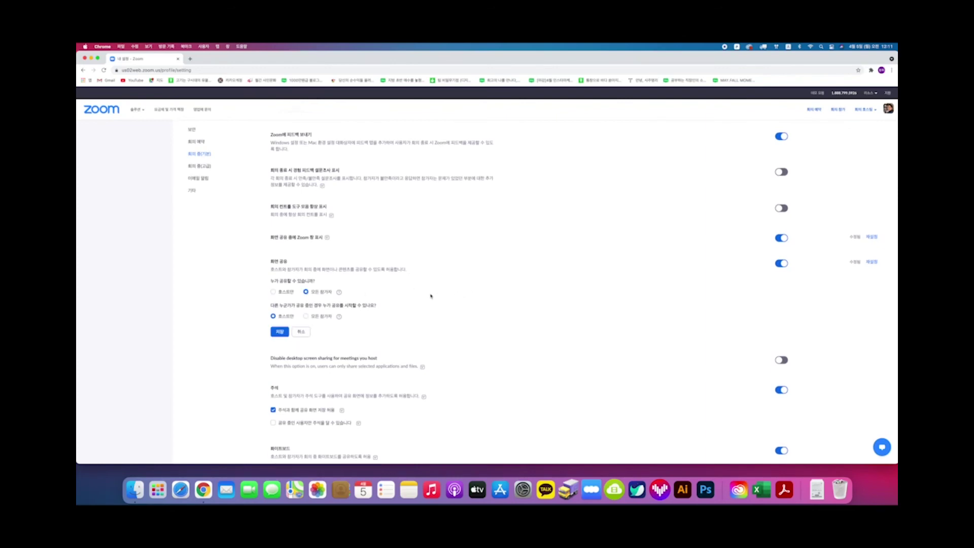
scroll(436, 295, down, 3)
scroll(299, 277, down, 2)
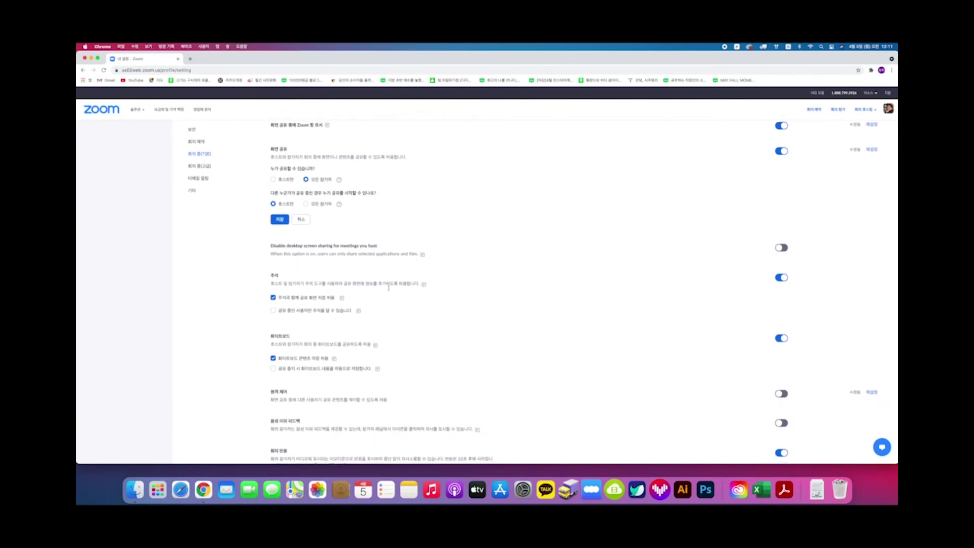
click(279, 219)
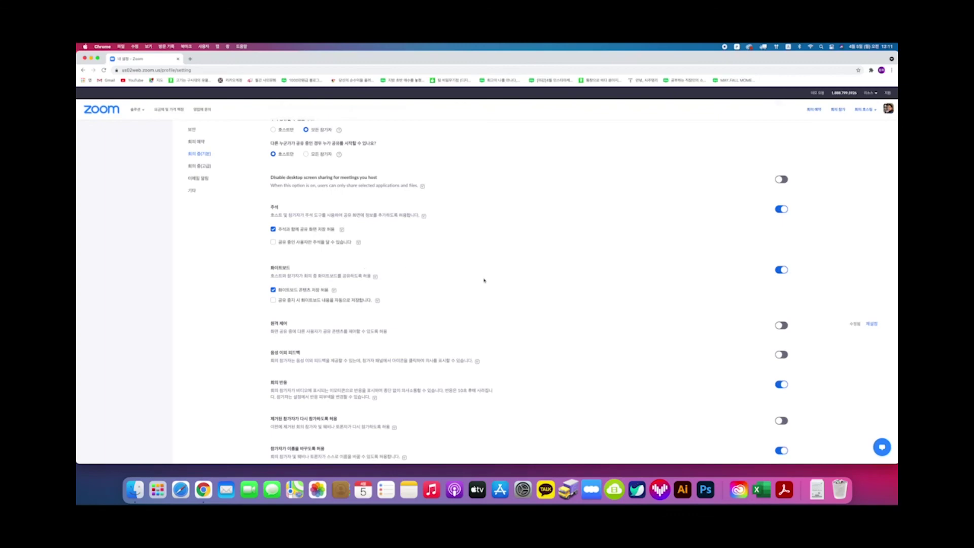
Step: Toggle Breakout room off and back on under In Meeting (Advanced) so it stays enabled
scroll(488, 281, down, 1)
scroll(488, 282, down, 10)
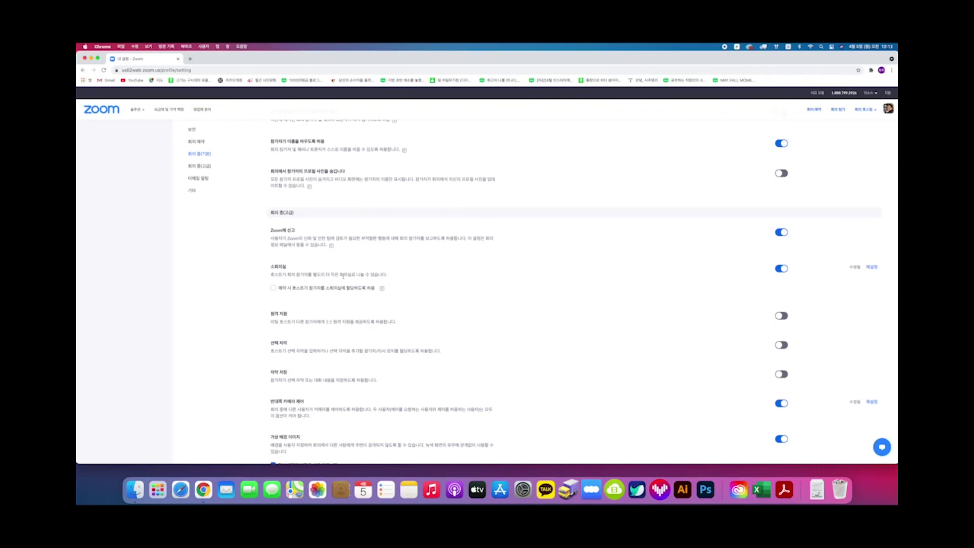
click(778, 268)
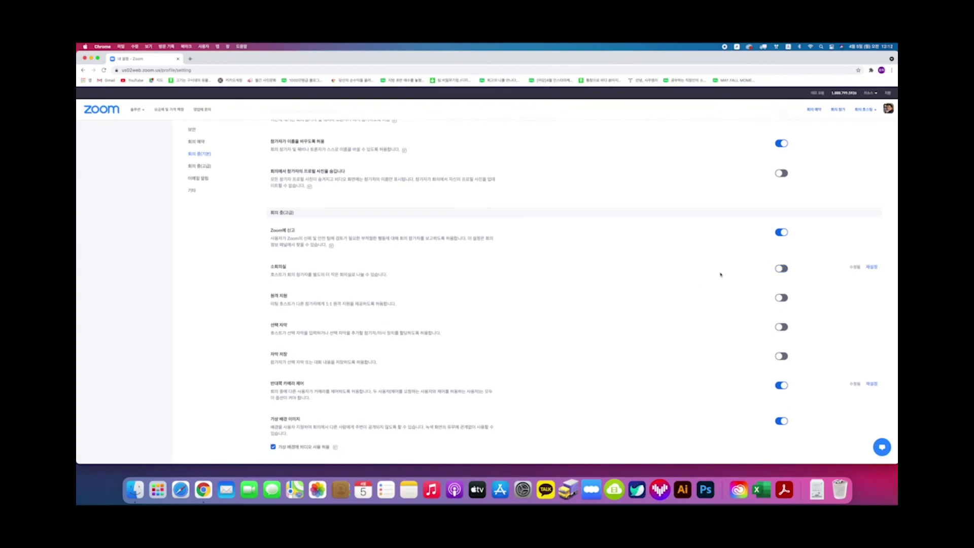
click(780, 268)
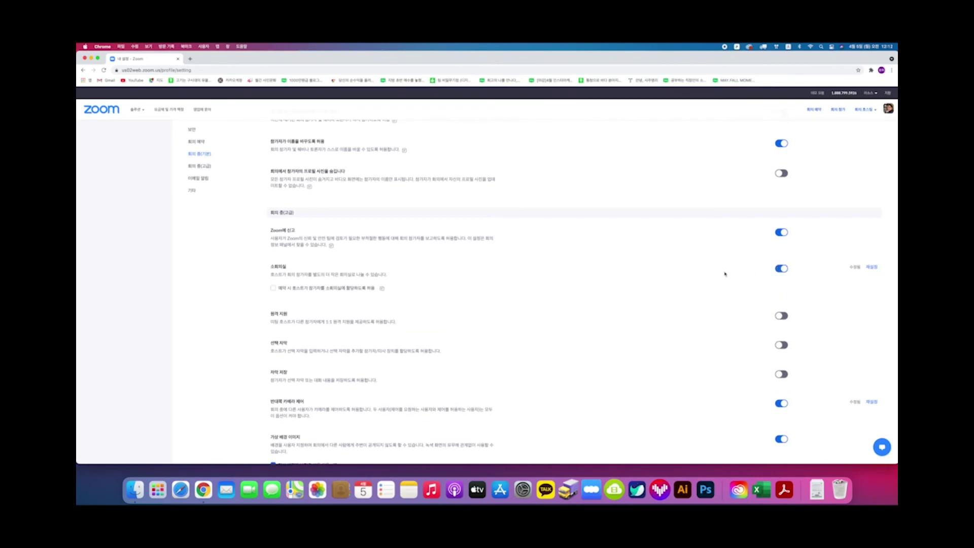
scroll(711, 280, down, 4)
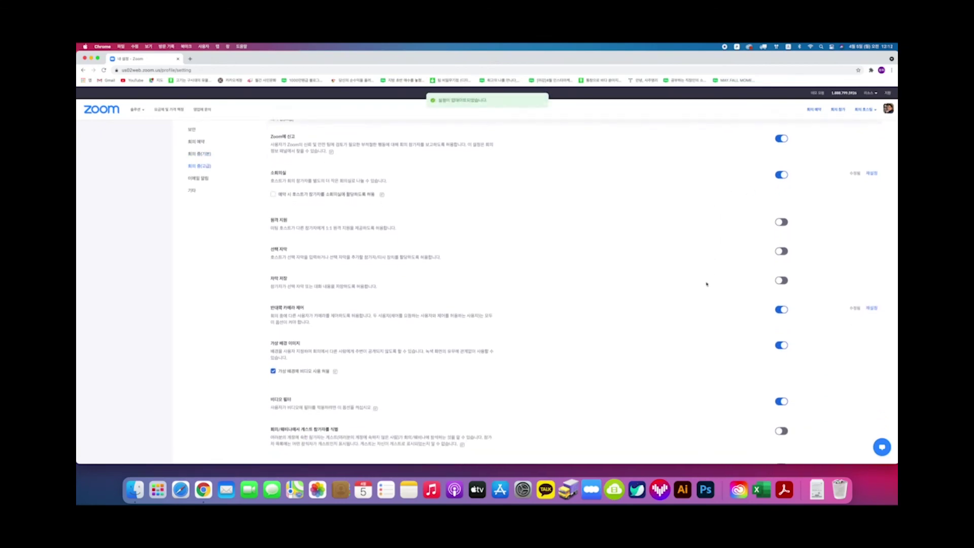
scroll(702, 284, down, 7)
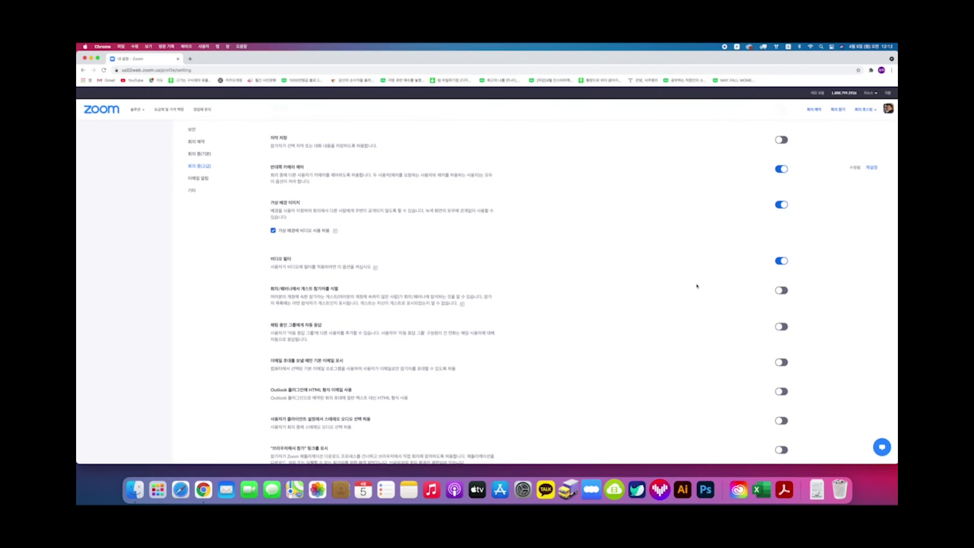
scroll(697, 286, down, 9)
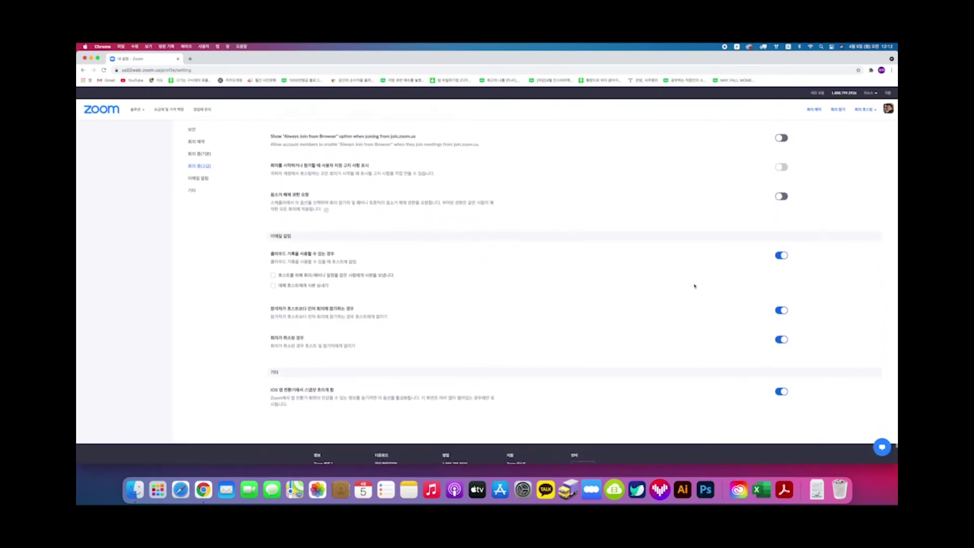
scroll(691, 286, up, 20)
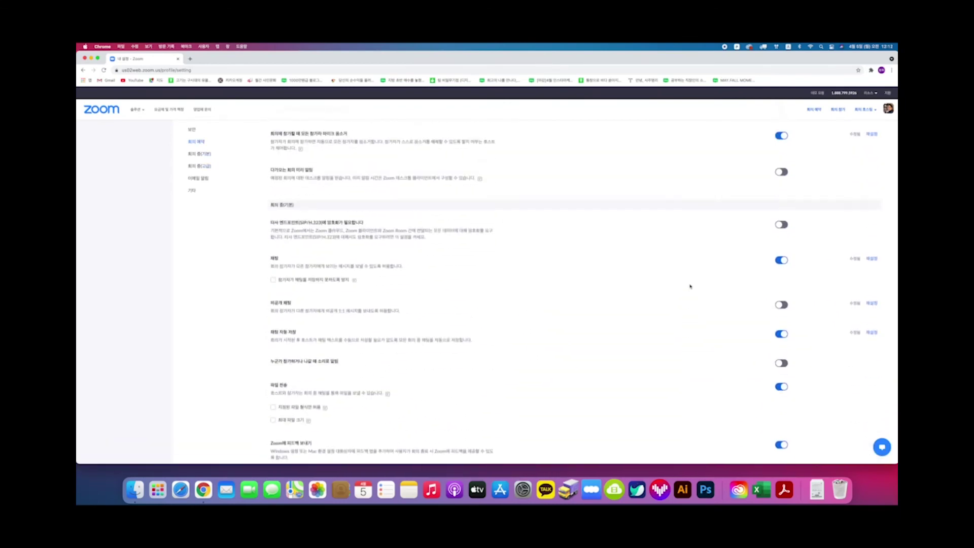
scroll(690, 286, up, 2)
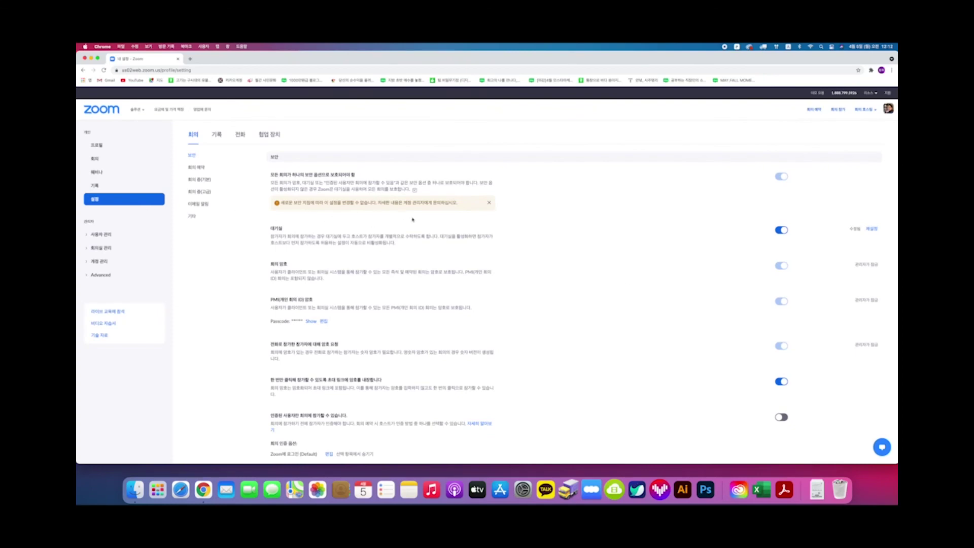
scroll(741, 265, down, 3)
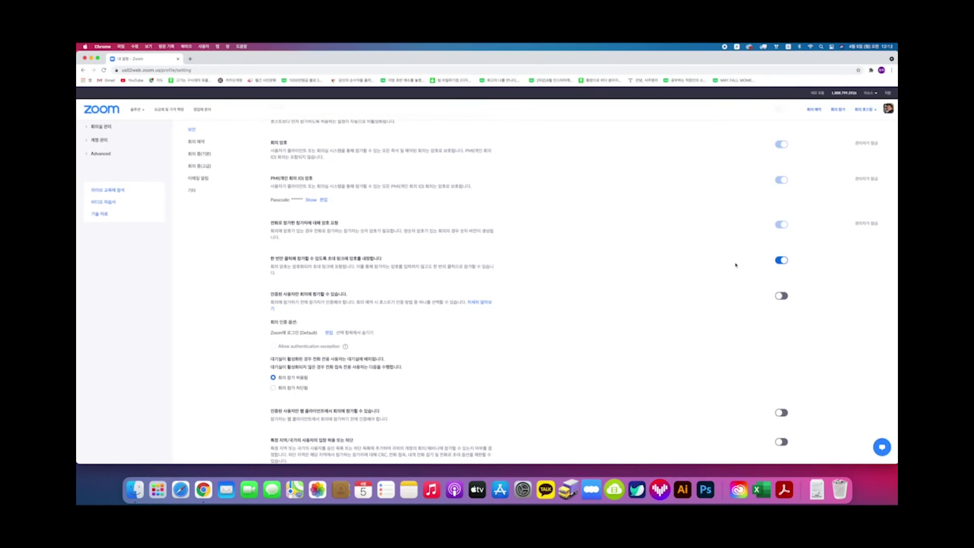
scroll(735, 264, down, 10)
scroll(735, 265, down, 7)
scroll(734, 265, down, 10)
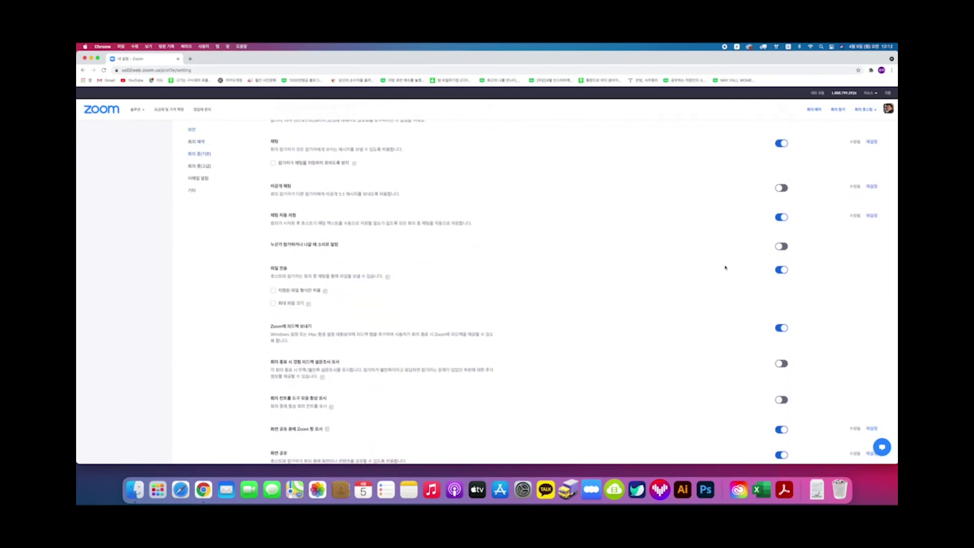
scroll(726, 267, down, 20)
scroll(724, 267, down, 20)
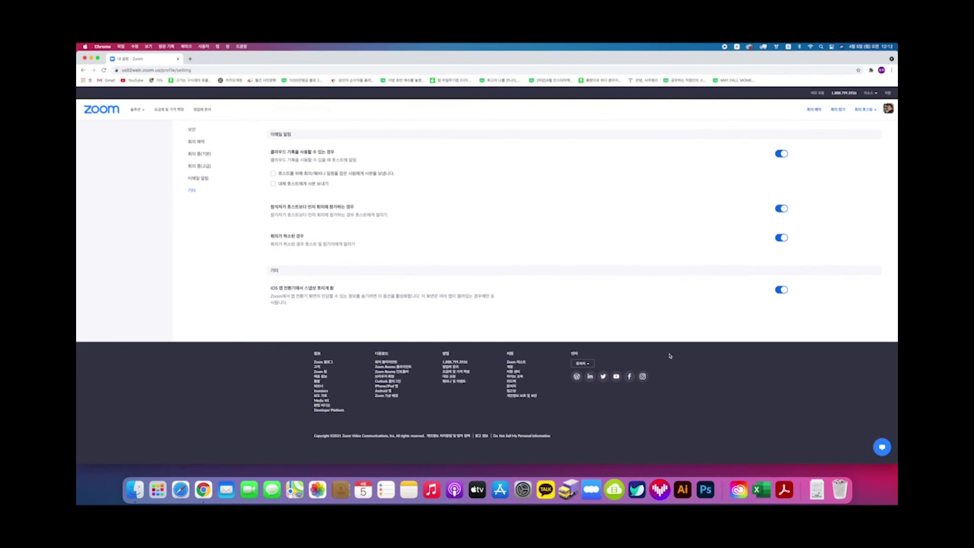
Step: Launch the Zoom desktop app via system search and start a New Meeting
key(super+space)
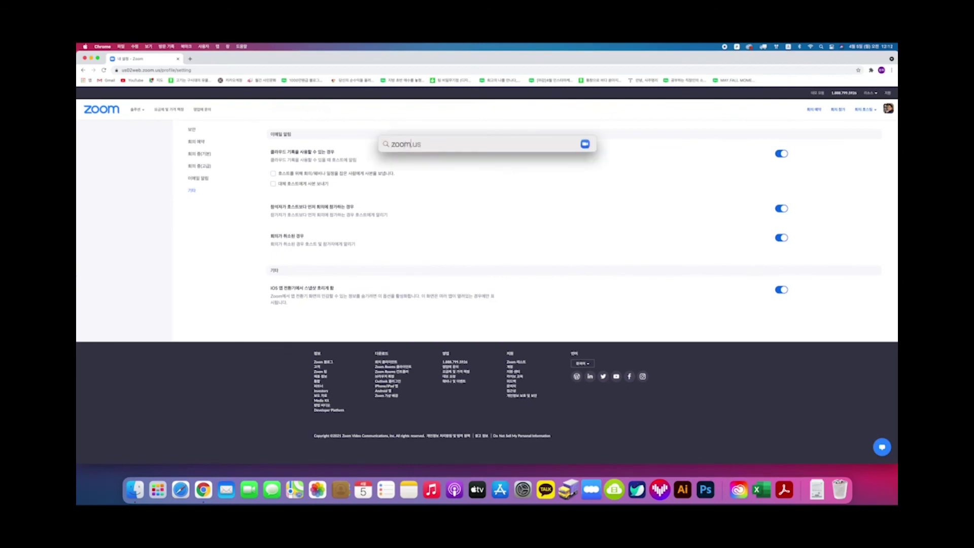
key(Escape)
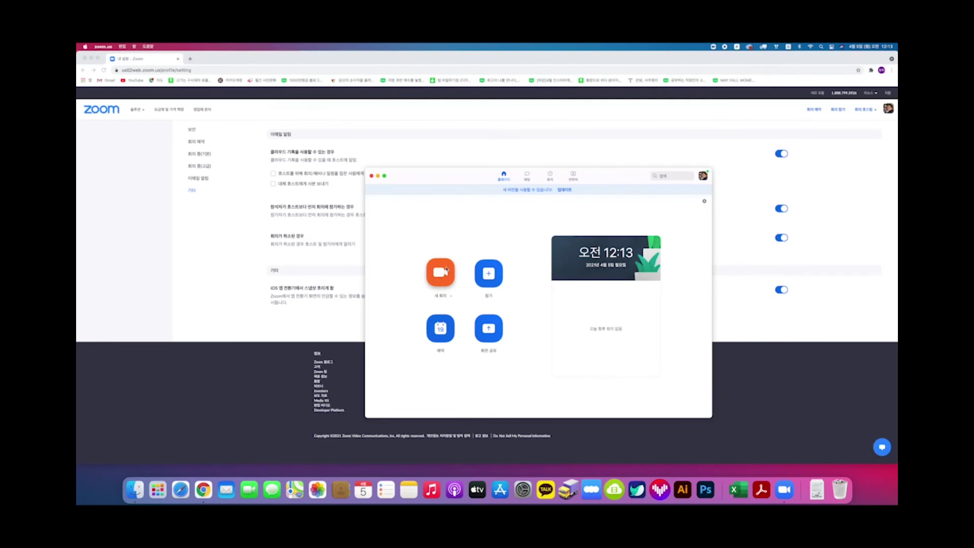
click(445, 271)
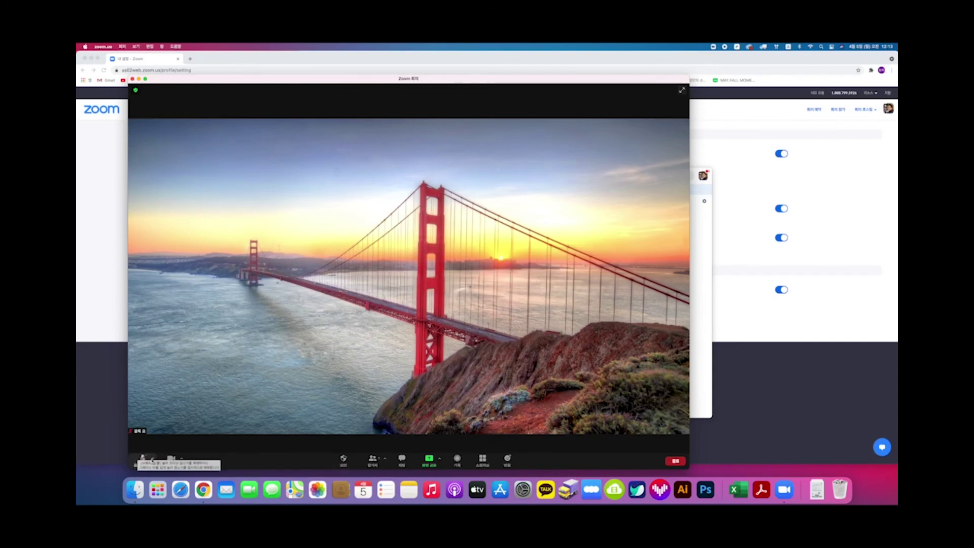
Step: Toggle the camera off and on, move the window, and open Breakout Rooms with 2 rooms
click(172, 461)
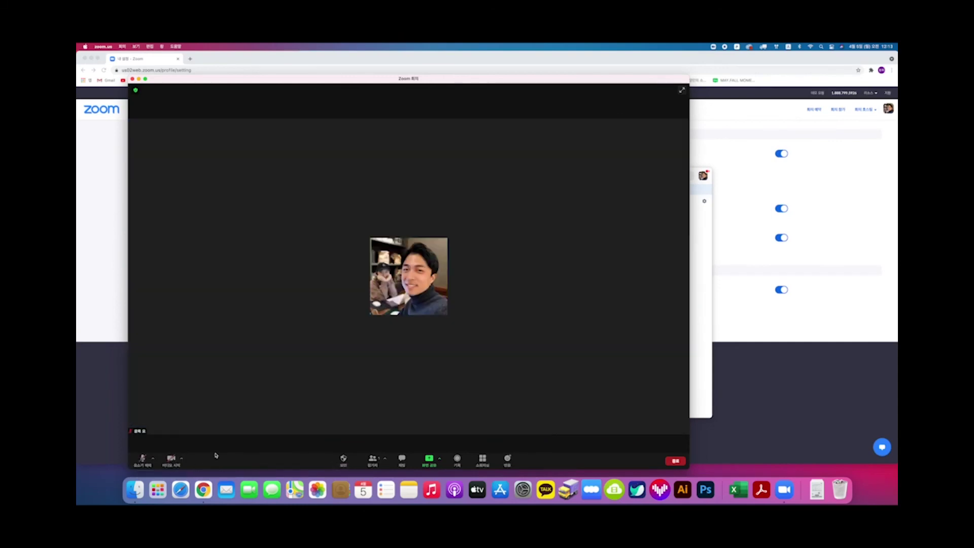
click(171, 462)
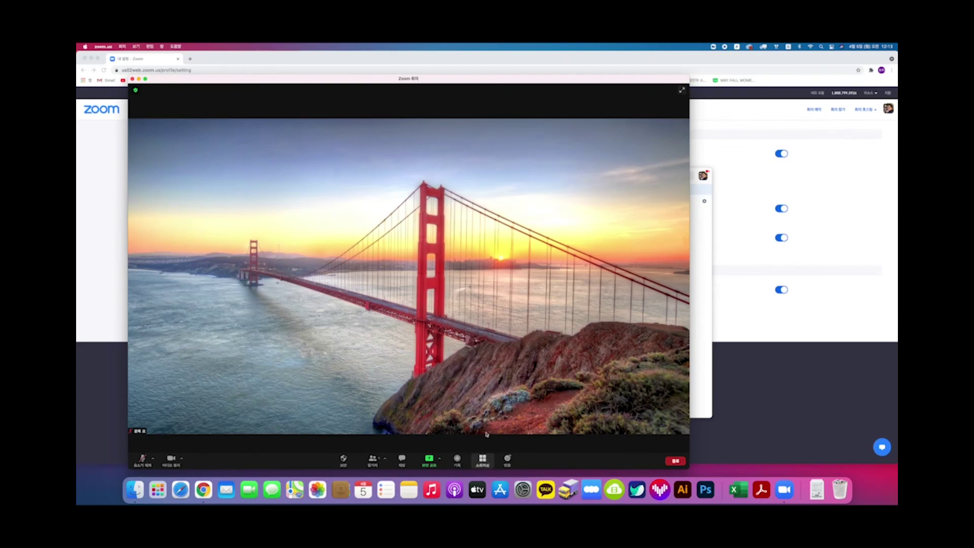
drag(486, 434, 562, 420)
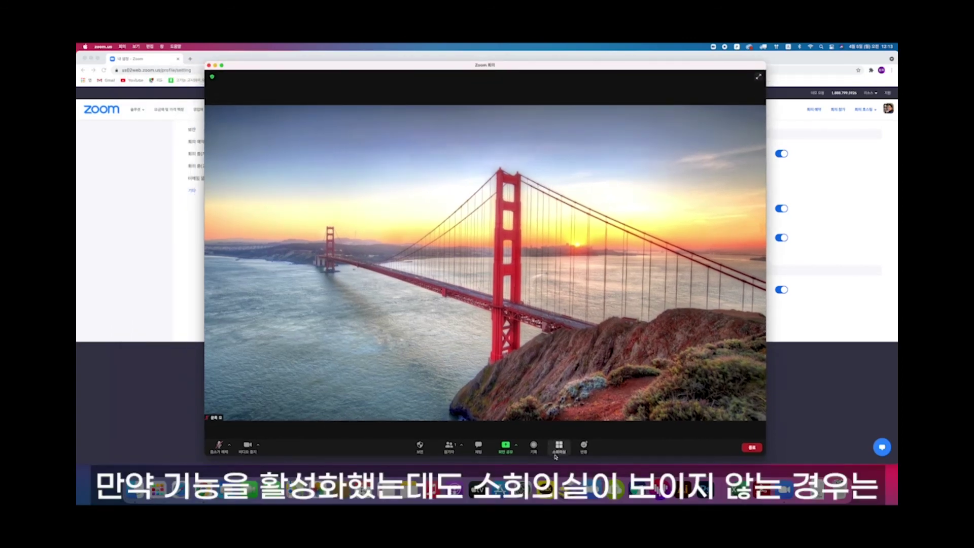
click(557, 454)
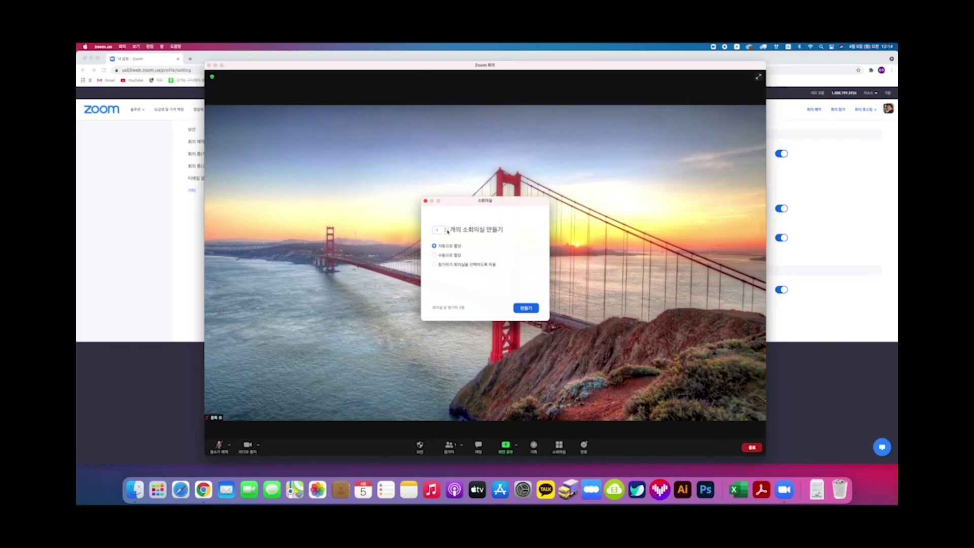
click(446, 229)
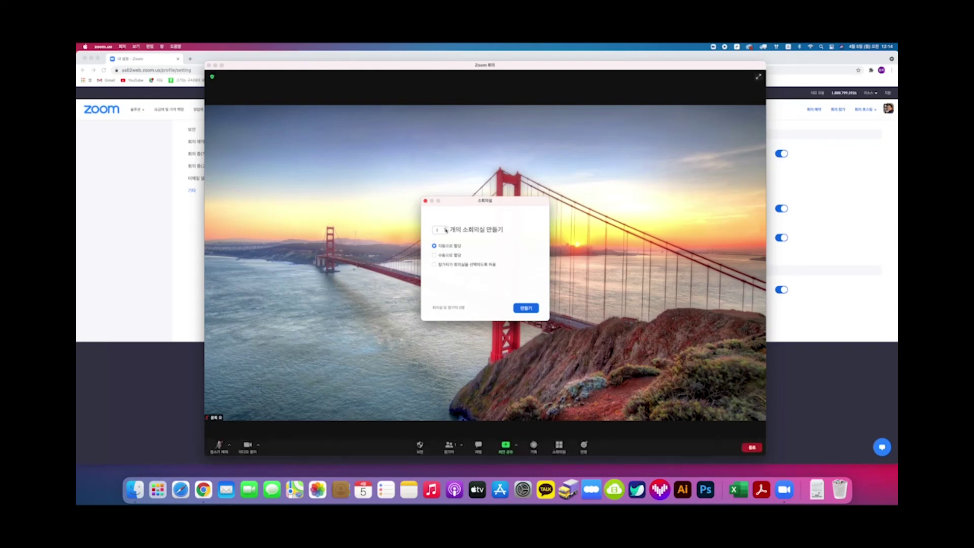